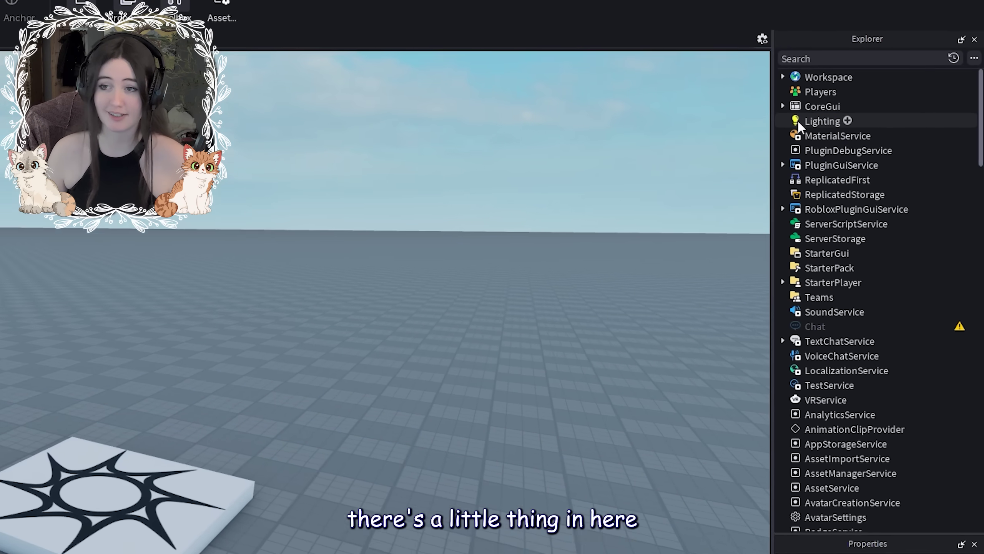
Select the Lighting service and push Brightness up, checking the character's shadow
click(777, 132)
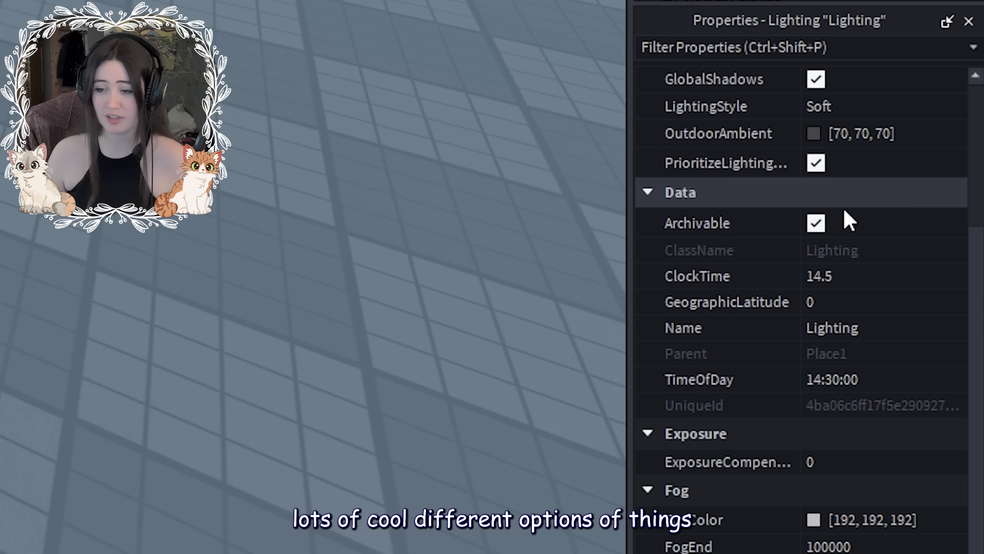
scroll(846, 530, up, 3)
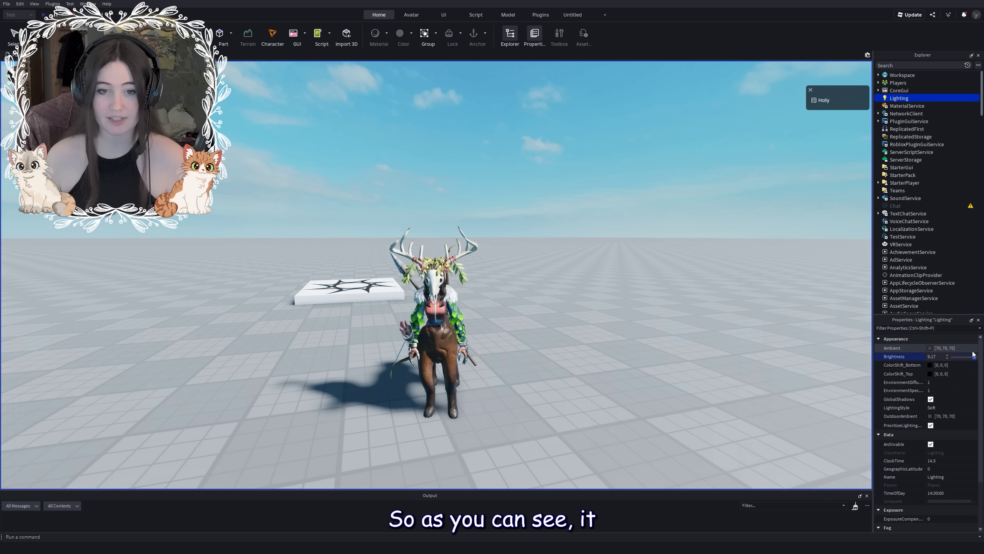
drag(911, 191, 975, 352)
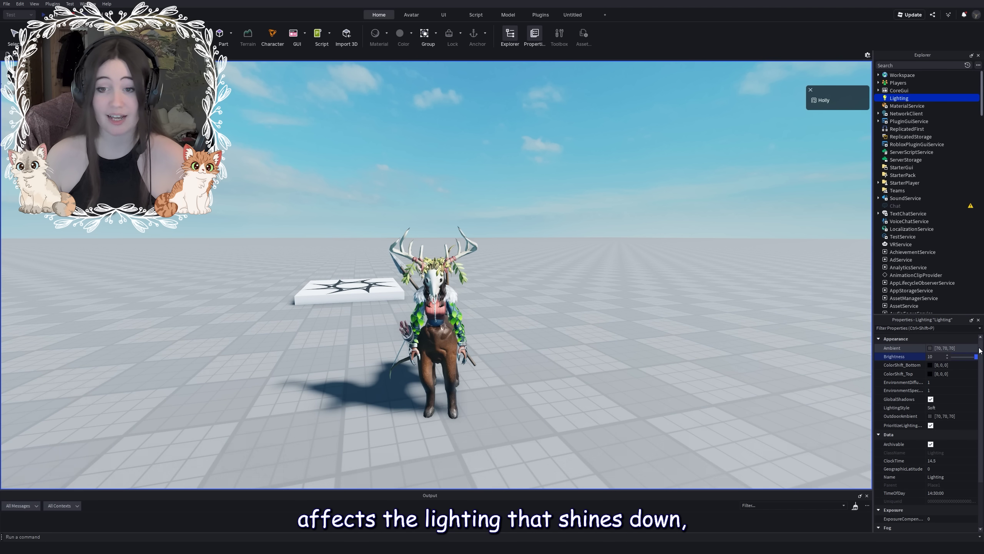
right_drag(488, 363, 488, 363)
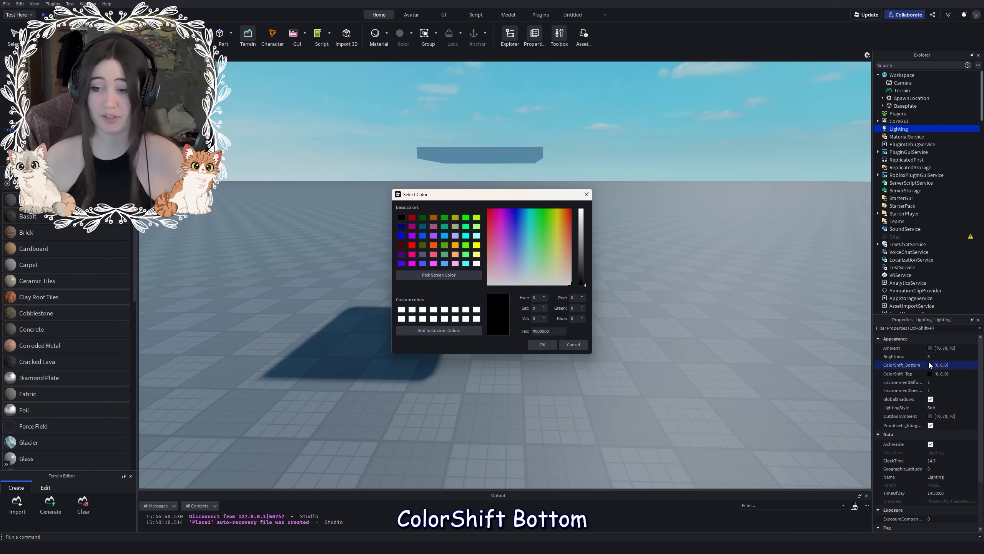
Try an orange ColorShift_Bottom and a red ColorShift_Top, confirming with OK
drag(523, 195, 351, 175)
click(396, 189)
click(409, 188)
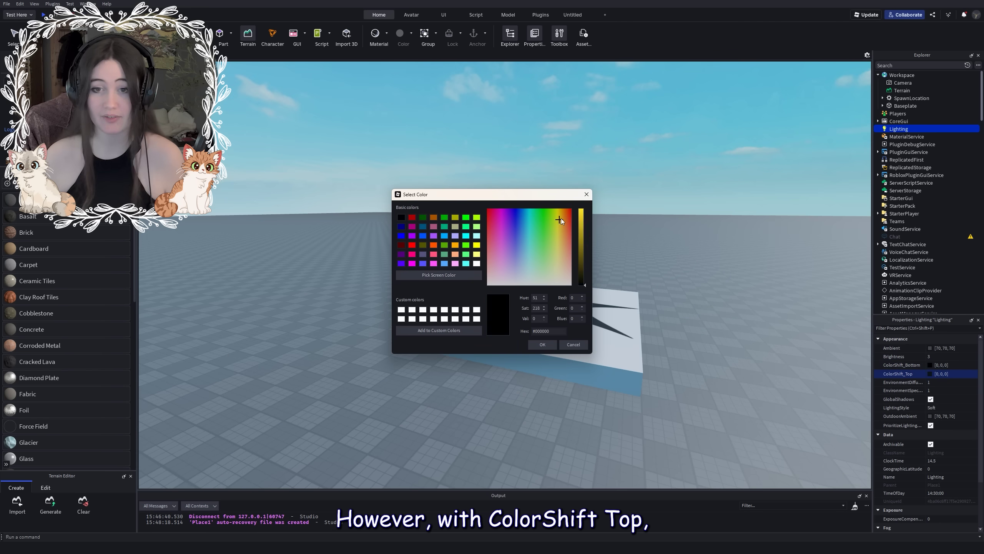
drag(584, 236, 586, 208)
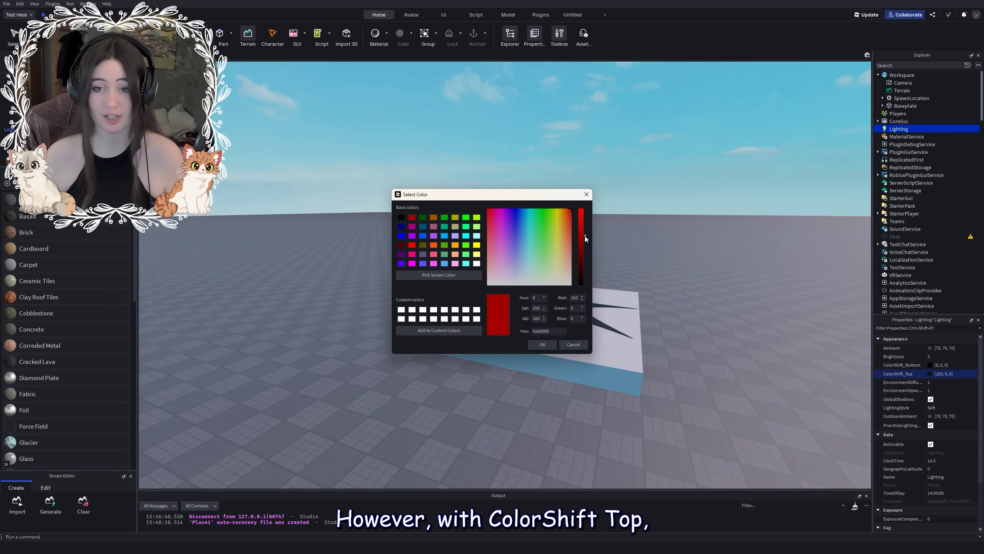
click(542, 348)
mouse_move(541, 348)
right_down()
mouse_move(648, 313)
mouse_move(529, 224)
mouse_move(394, 280)
right_up()
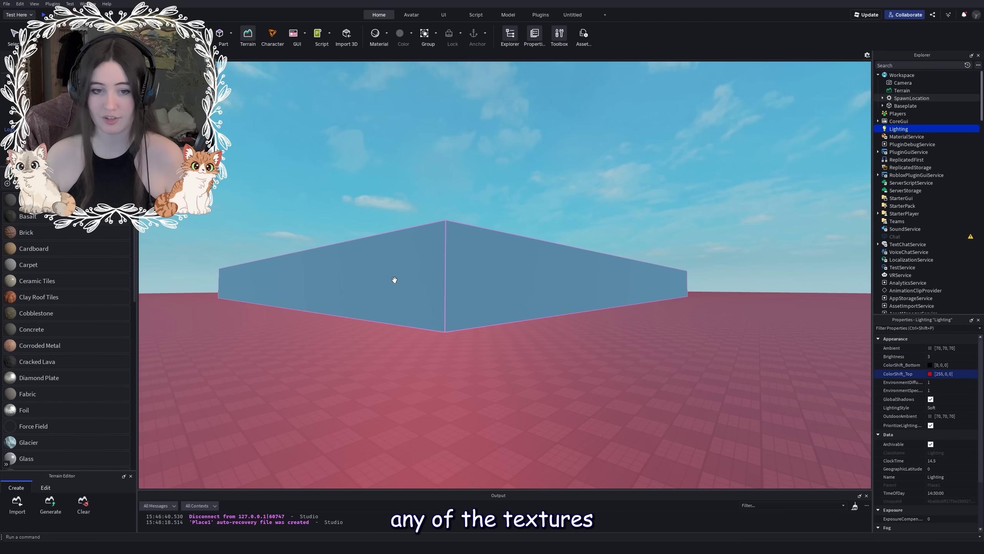
scroll(438, 264, up, 5)
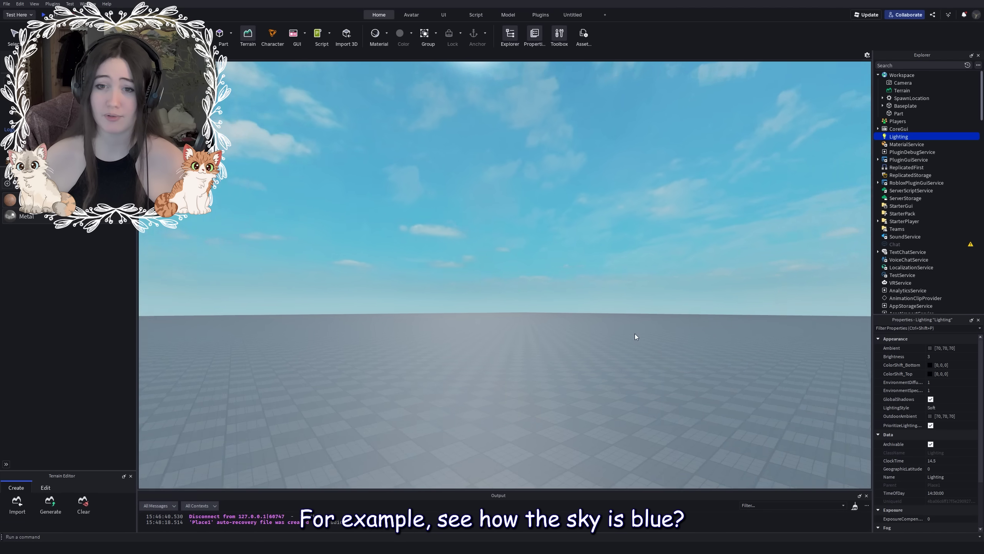
Lower EnvironmentDiffuseScale to 0 while viewing the sky and the decal part
mouse_move(636, 334)
right_down()
mouse_move(542, 292)
mouse_move(542, 230)
right_up()
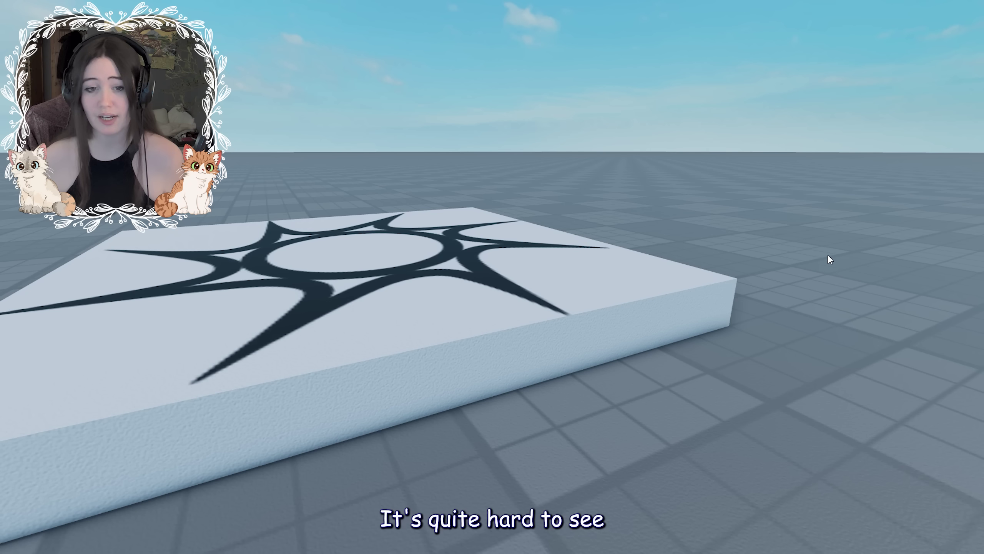
mouse_move(827, 259)
right_down()
mouse_move(694, 155)
mouse_move(698, 137)
right_up()
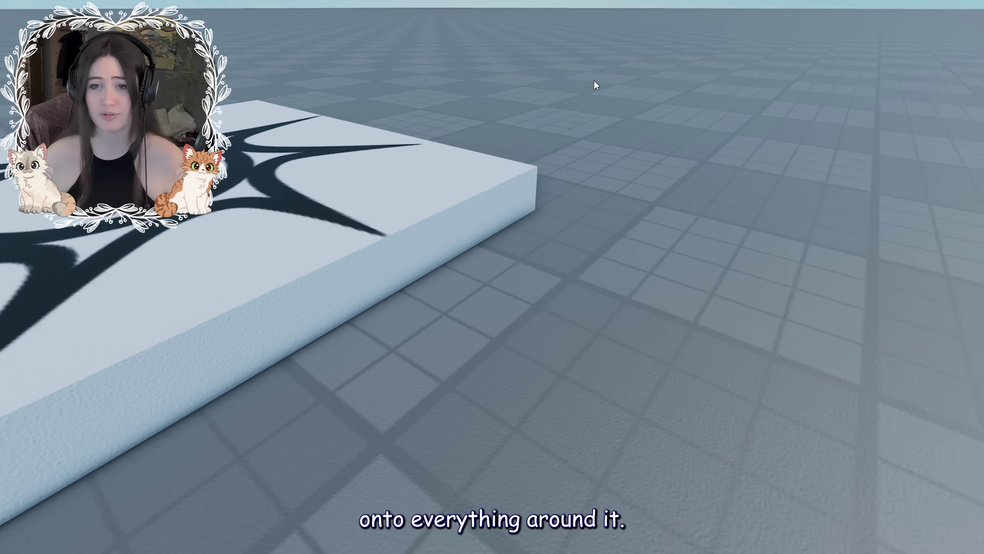
right_drag(593, 81, 578, 85)
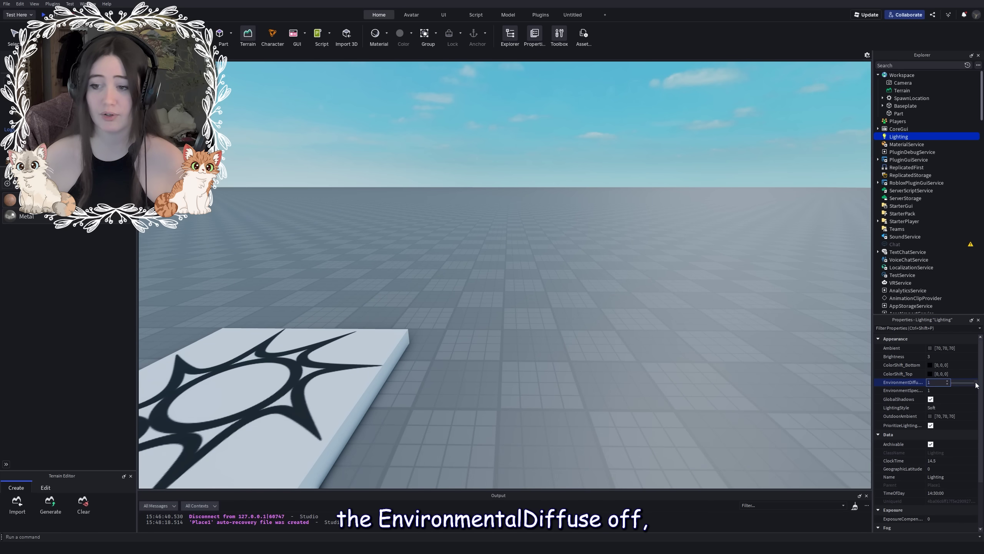
drag(966, 386, 943, 387)
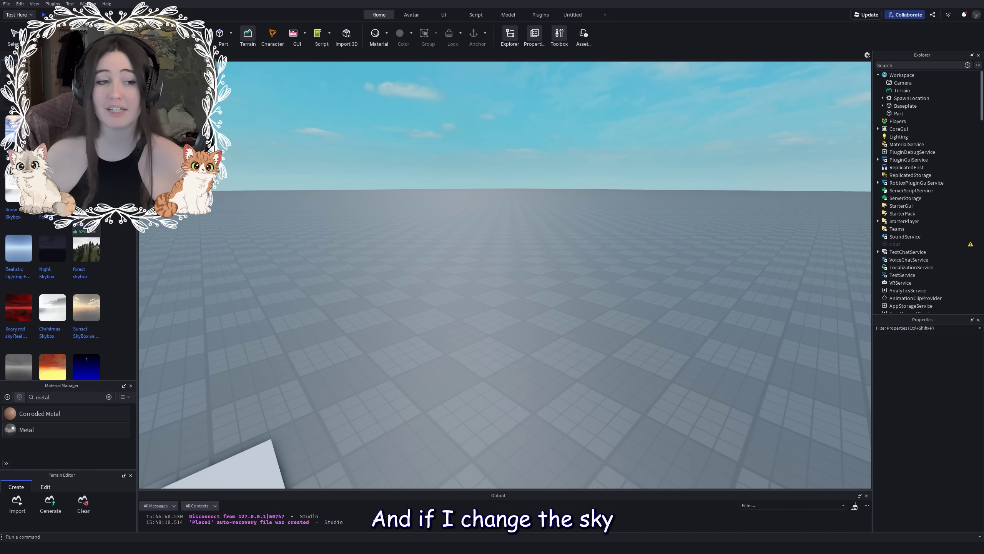
Apply the Sunset skybox and lower EnvironmentDiffuseScale again so the scene turns grey
mouse_move(380, 246)
right_down()
mouse_move(465, 198)
mouse_move(313, 183)
right_up()
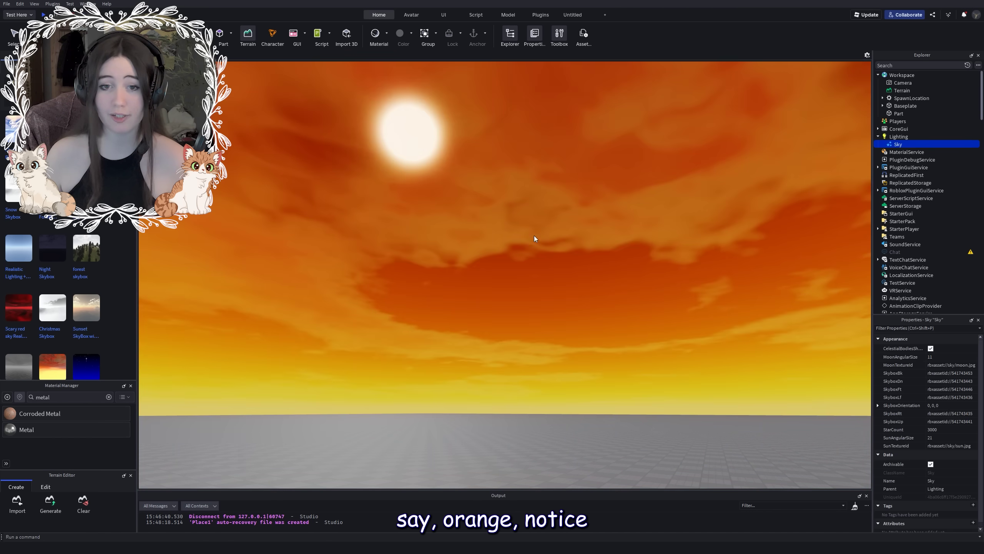
right_drag(534, 236, 543, 313)
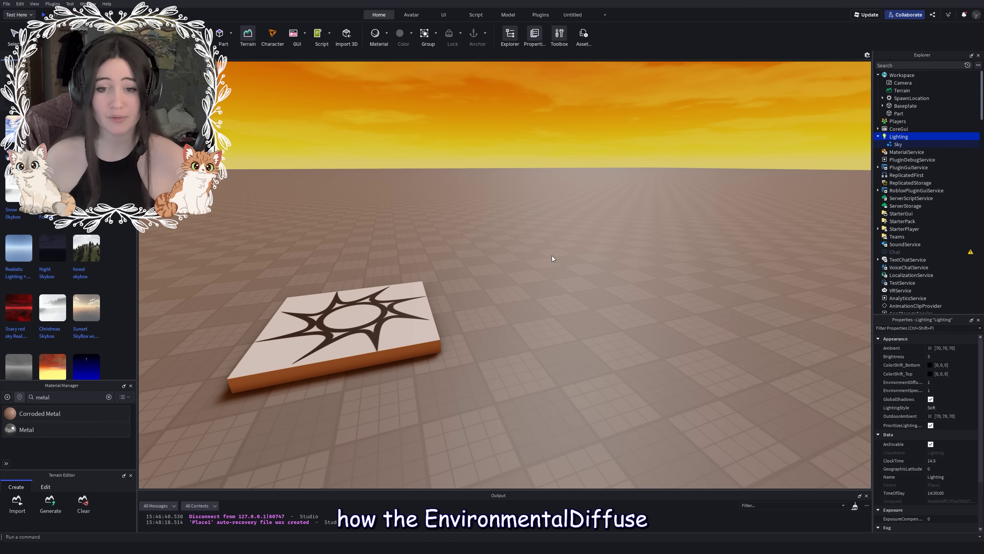
key(w)
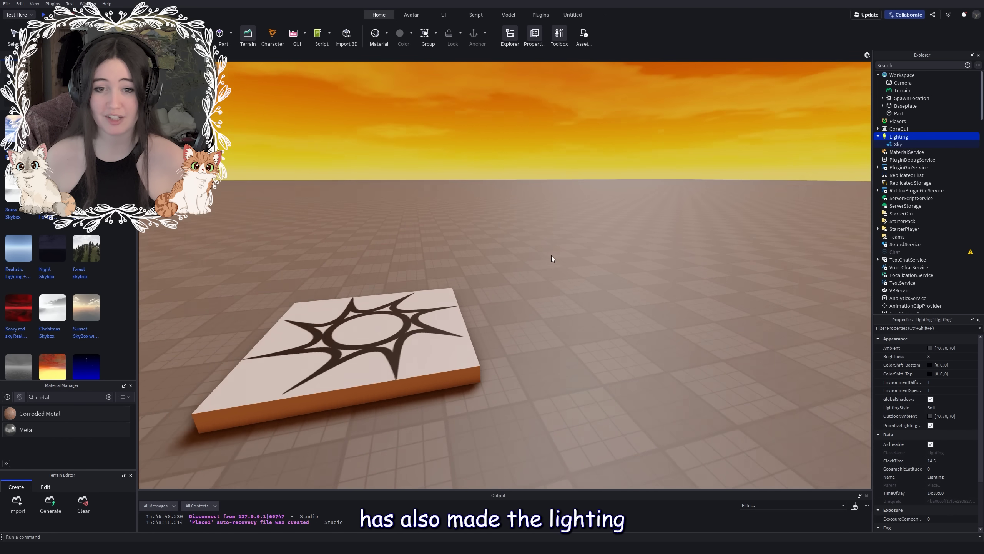
key(a)
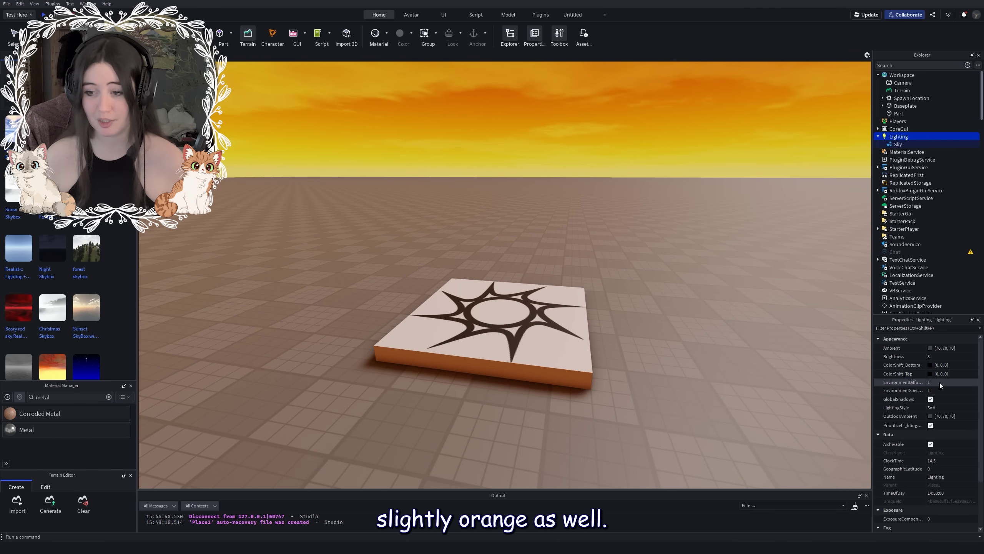
drag(976, 384, 917, 382)
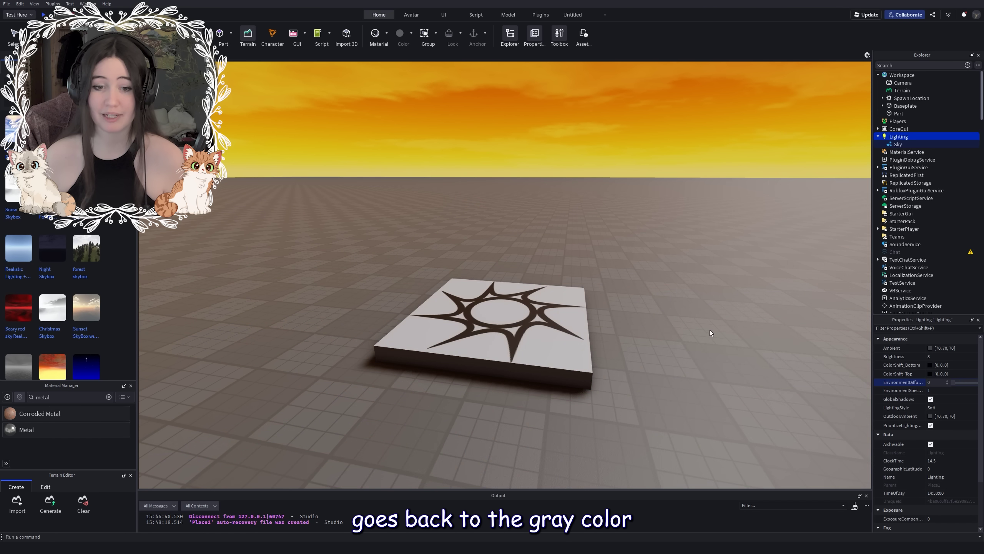
key(d)
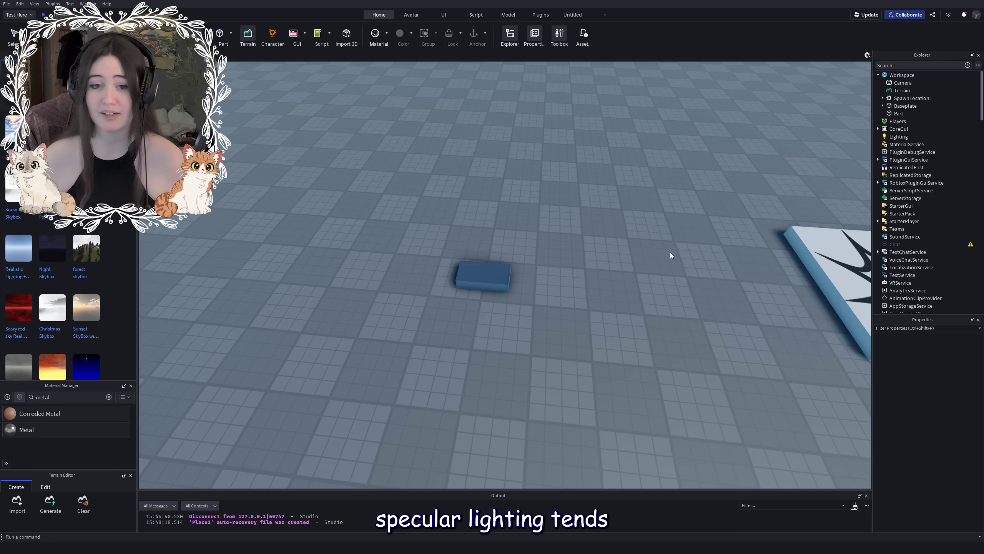
scroll(671, 255, up, 2)
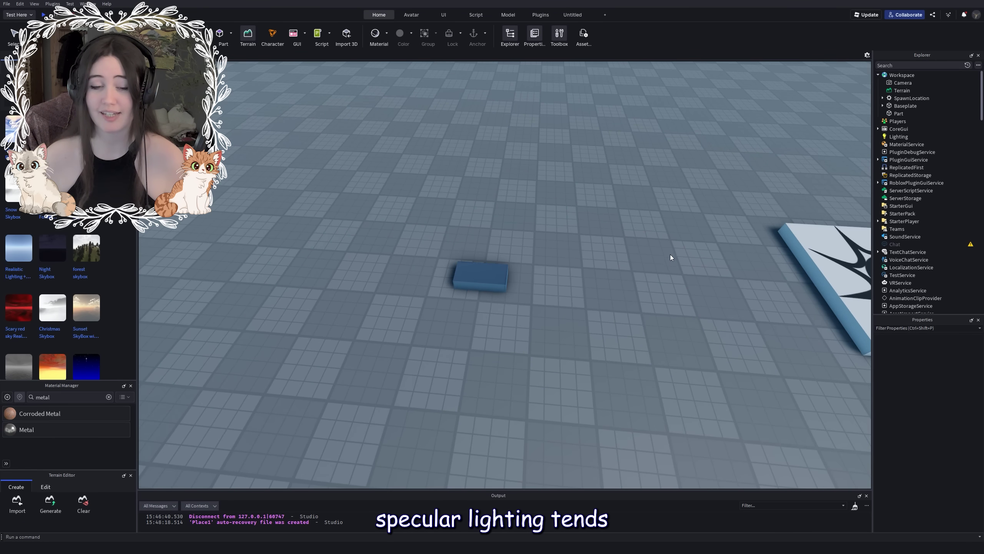
scroll(609, 264, up, 3)
scroll(620, 256, up, 3)
scroll(620, 257, up, 3)
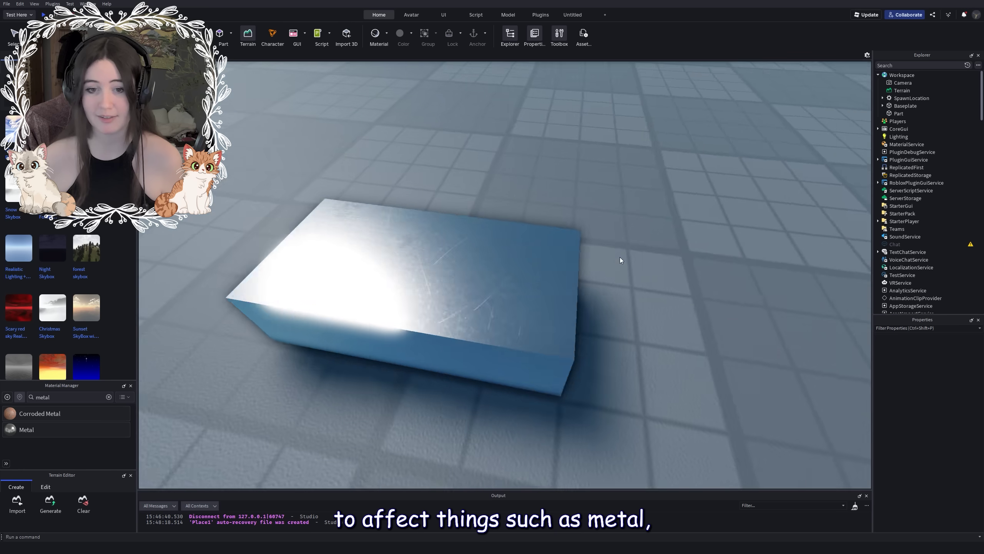
Turn EnvironmentSpecularScale down to 0 so the metal part loses its blue reflection
click(620, 257)
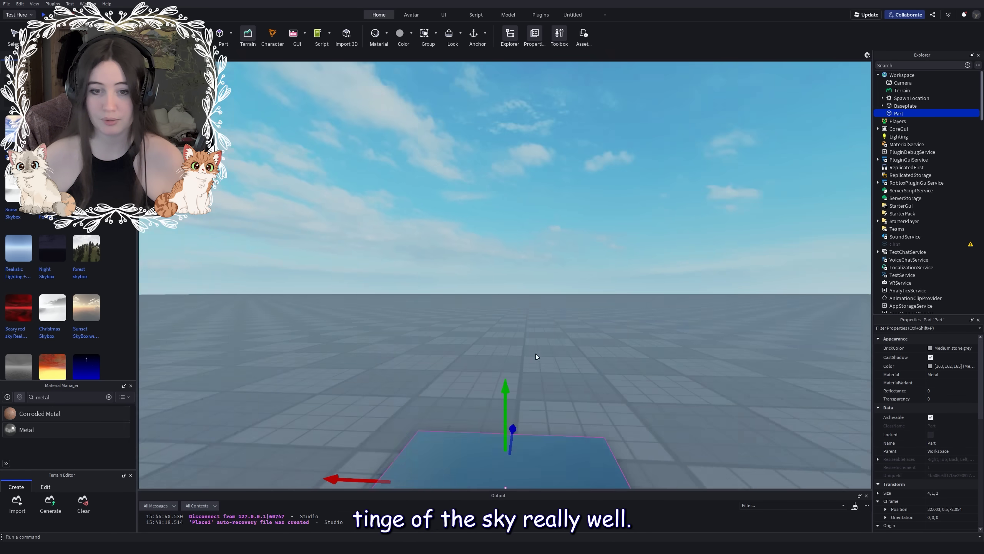
right_drag(535, 354, 471, 179)
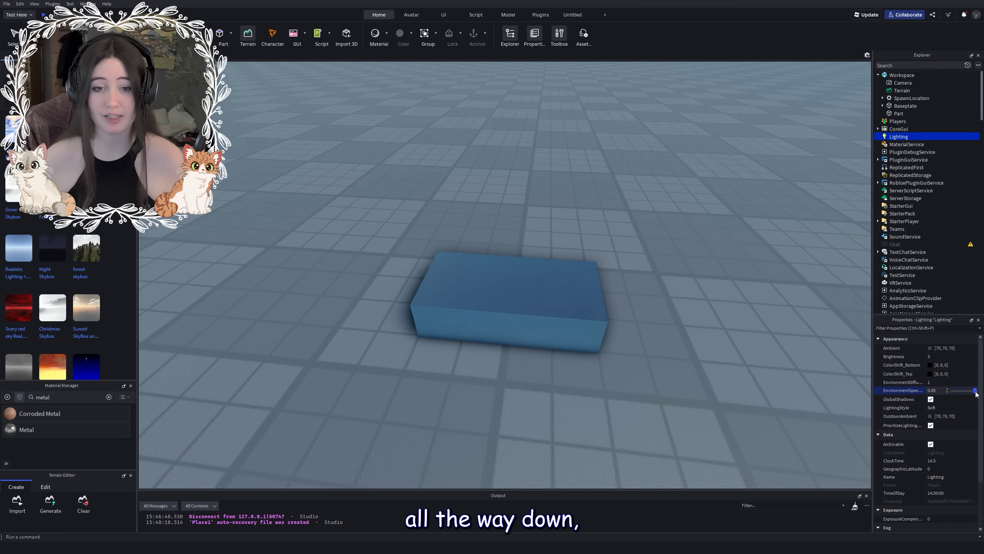
drag(976, 393, 954, 394)
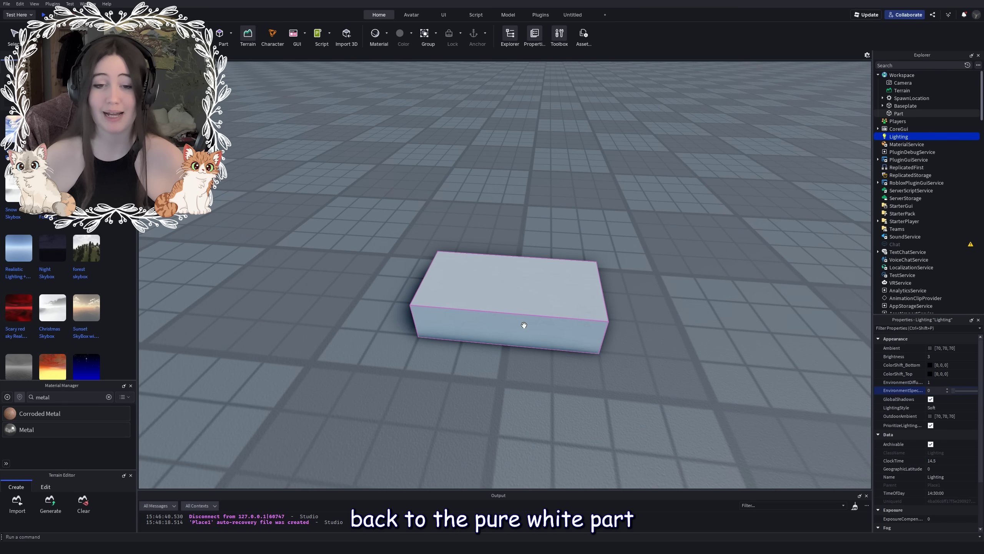
Select the metal part, focus the view on it, and bring up its Color palette
right_drag(524, 326, 526, 328)
click(502, 218)
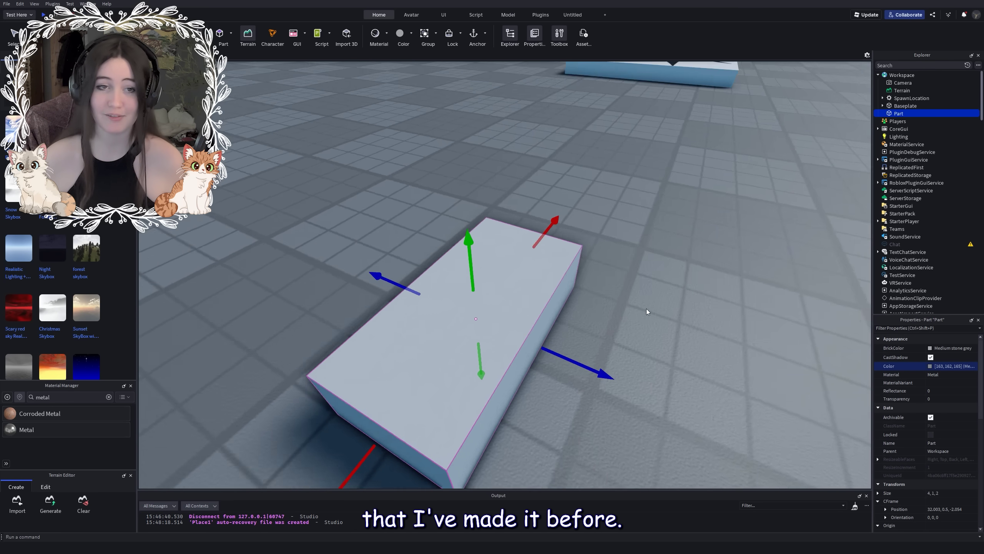
key(f)
click(411, 33)
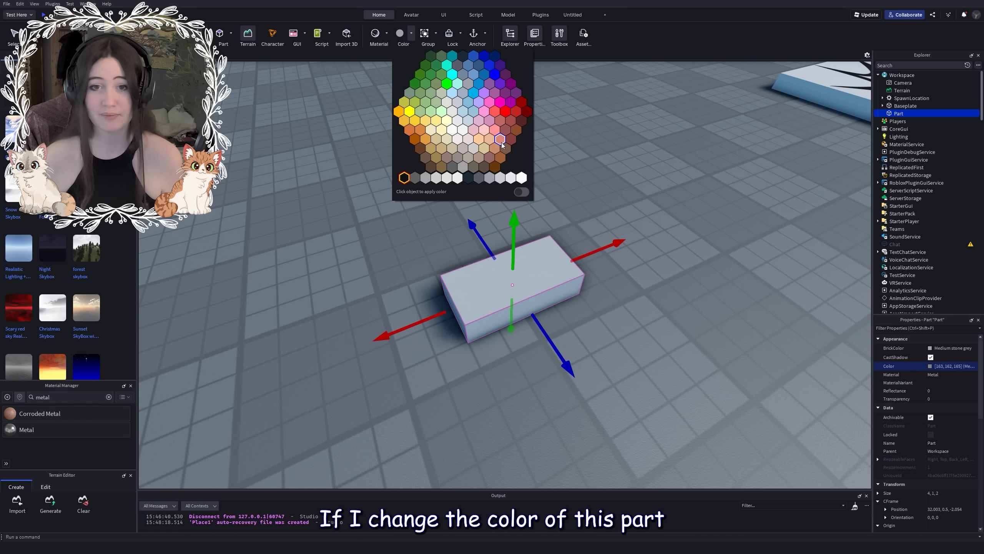
Make the metal part Really red and set Lighting's EnvironmentSpecularScale to 1
click(505, 112)
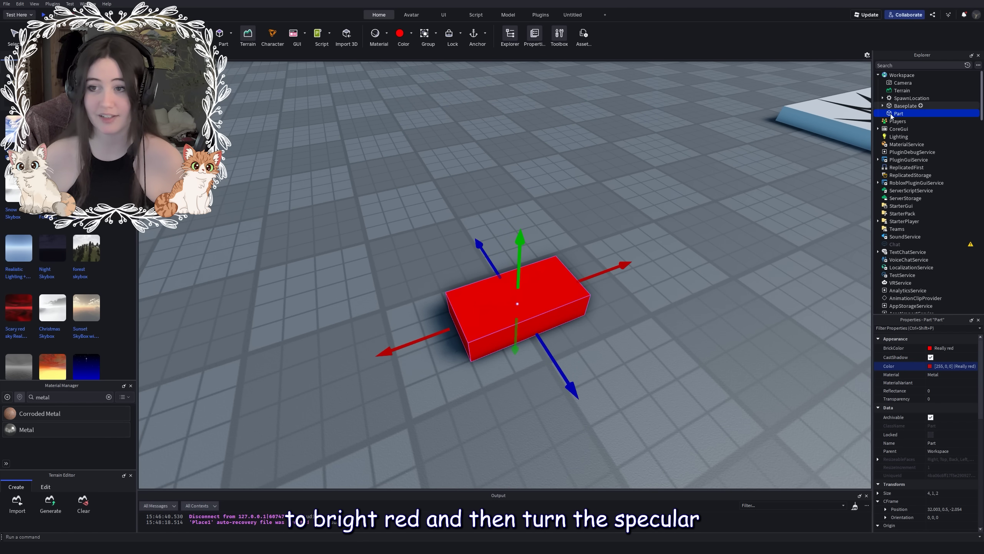
click(899, 136)
click(953, 390)
text(1)
key(Return)
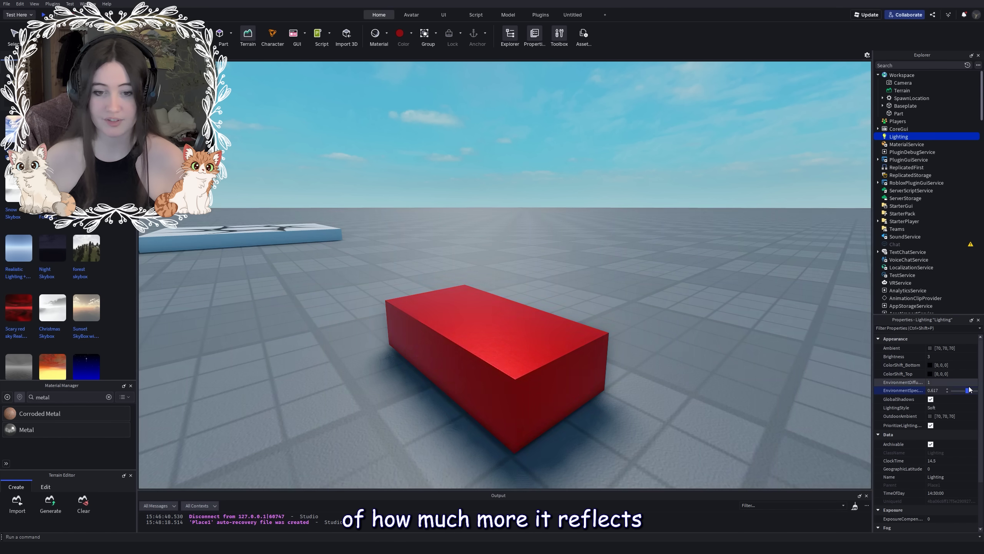
scroll(605, 336, up, 5)
right_drag(605, 336, 605, 337)
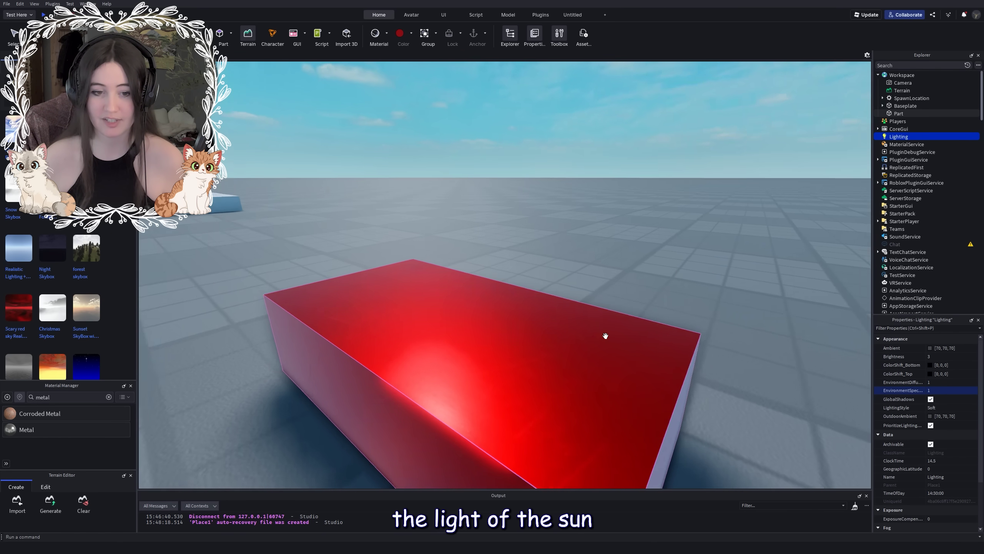
right_drag(606, 337, 606, 336)
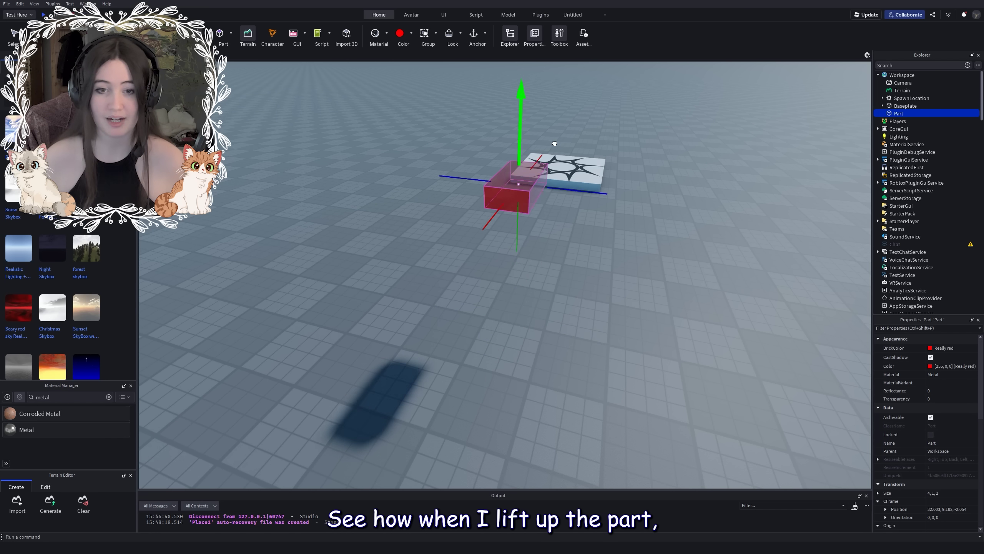
Orbit the view up to the sky and back down to the shadow on the floor
right_drag(433, 325, 473, 364)
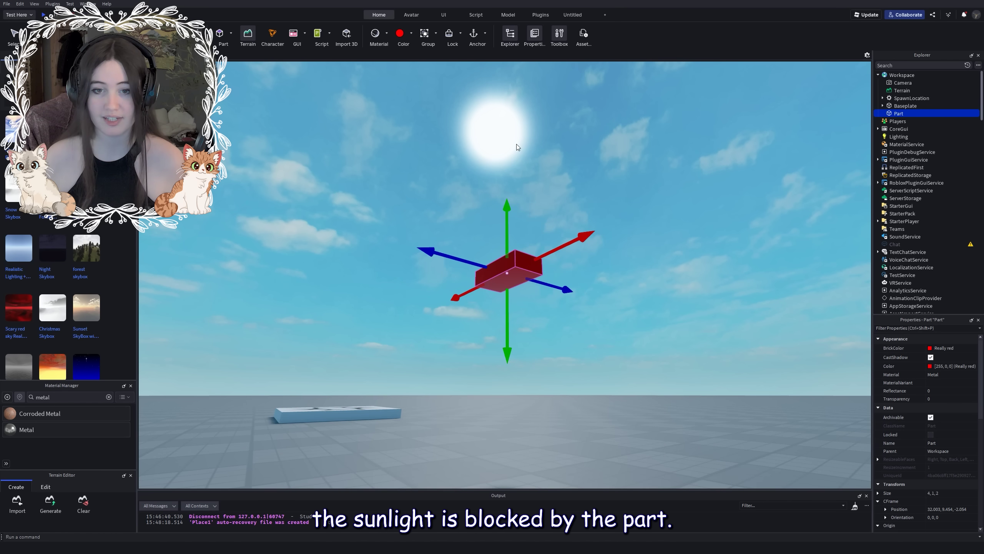
scroll(517, 146, up, 2)
right_drag(516, 150, 503, 180)
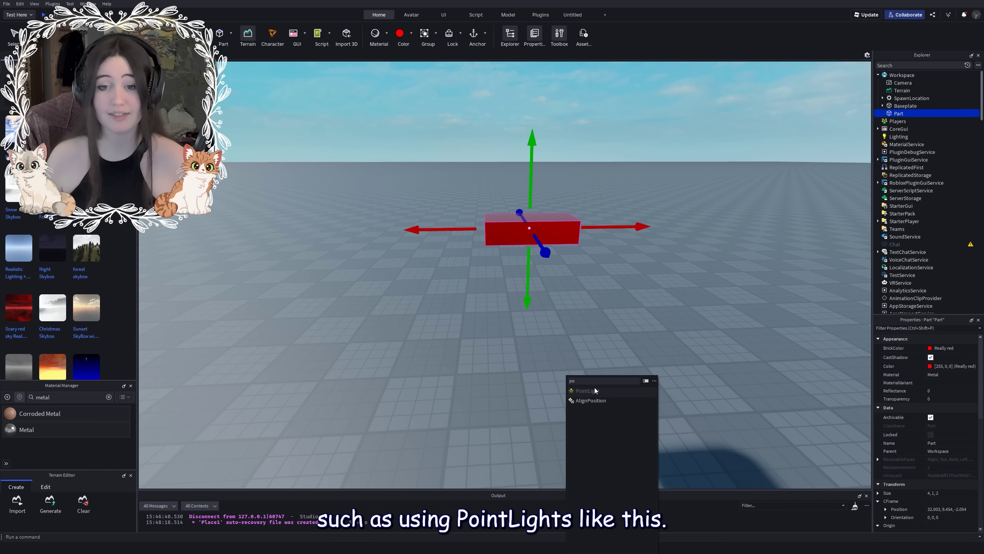
Insert a PointLight into the red part and inspect the lit floor around it
click(594, 390)
scroll(585, 337, up, 3)
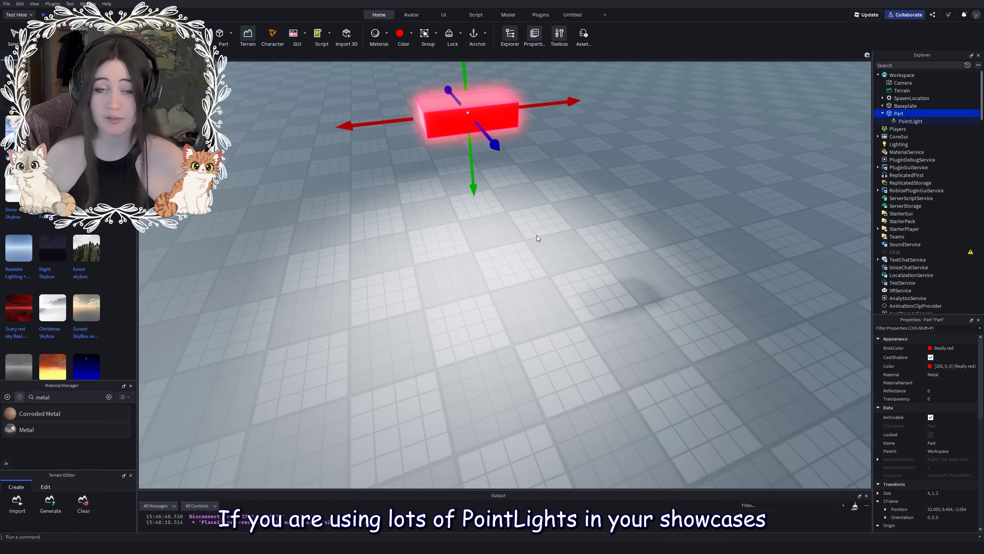
middle_drag(534, 298, 548, 284)
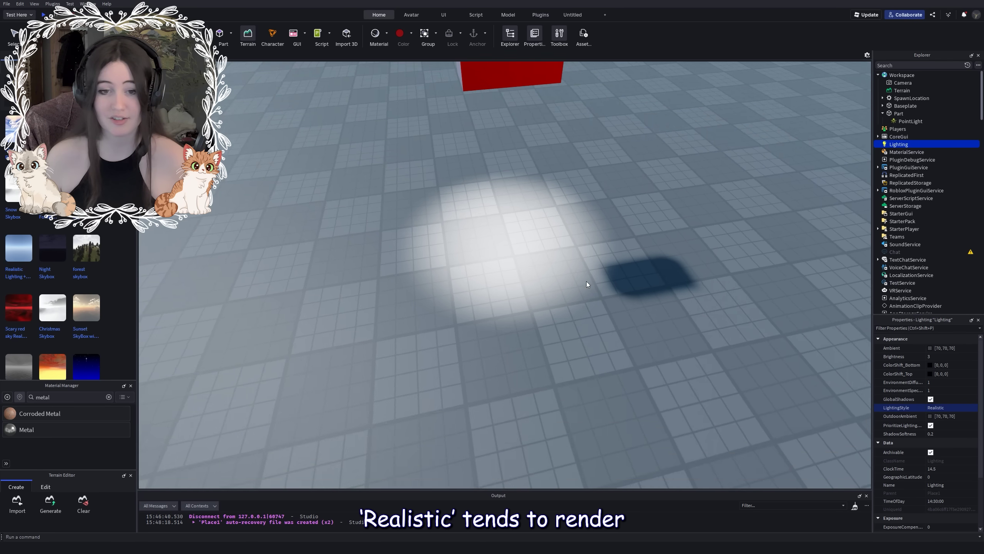
right_drag(586, 282, 522, 224)
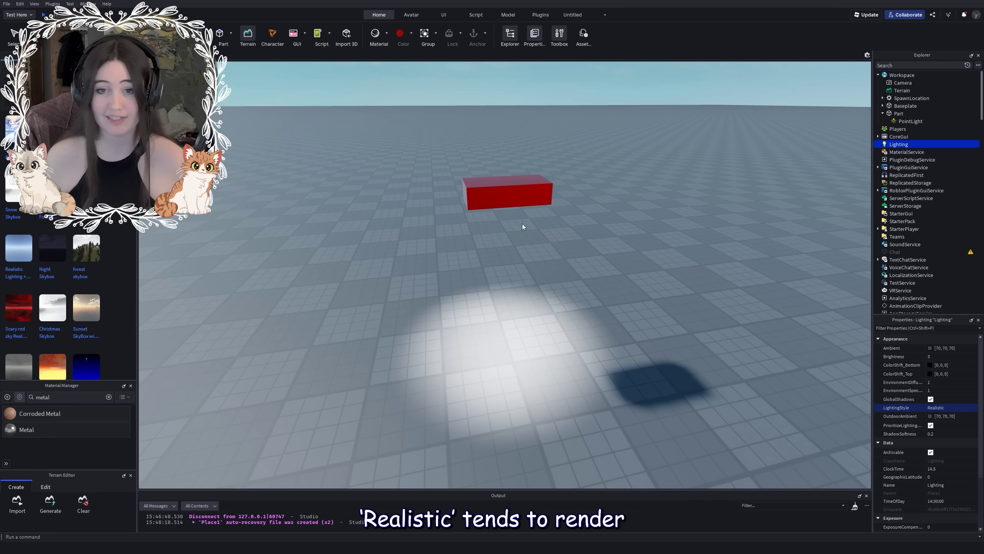
click(528, 198)
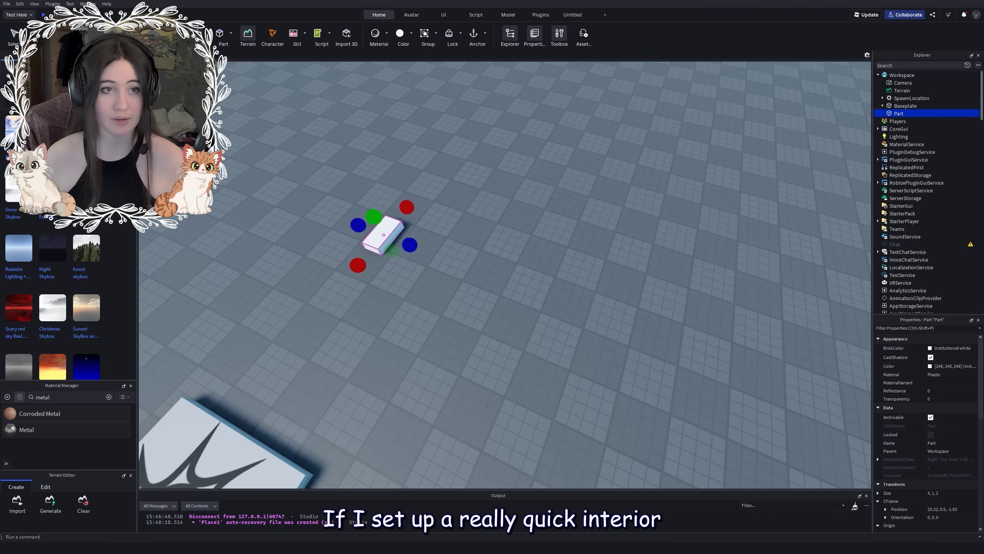
Stretch the white part into a 4×1×32 wall and try different OutdoorAmbient colours
drag(414, 249, 689, 327)
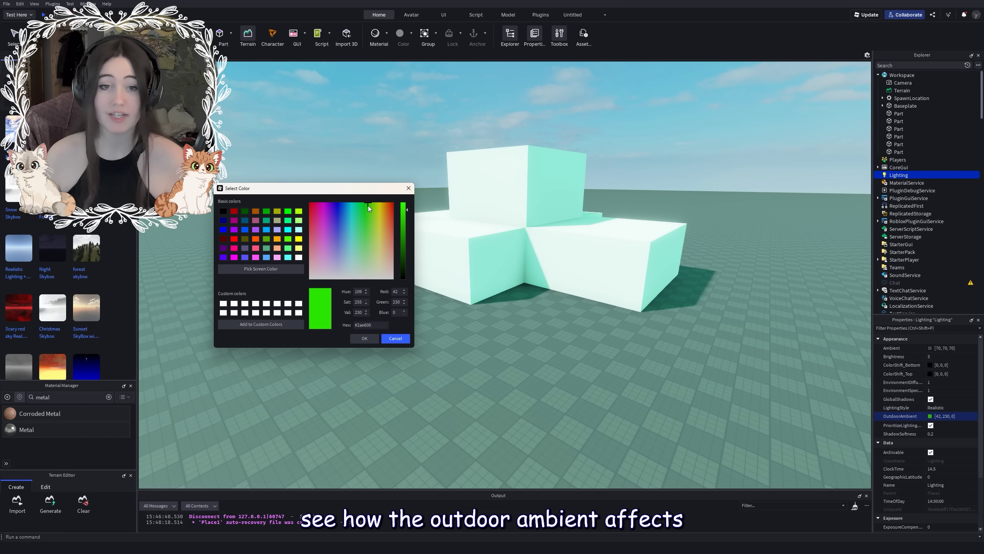
mouse_move(368, 205)
mouse_down()
mouse_move(391, 207)
mouse_move(320, 204)
mouse_up()
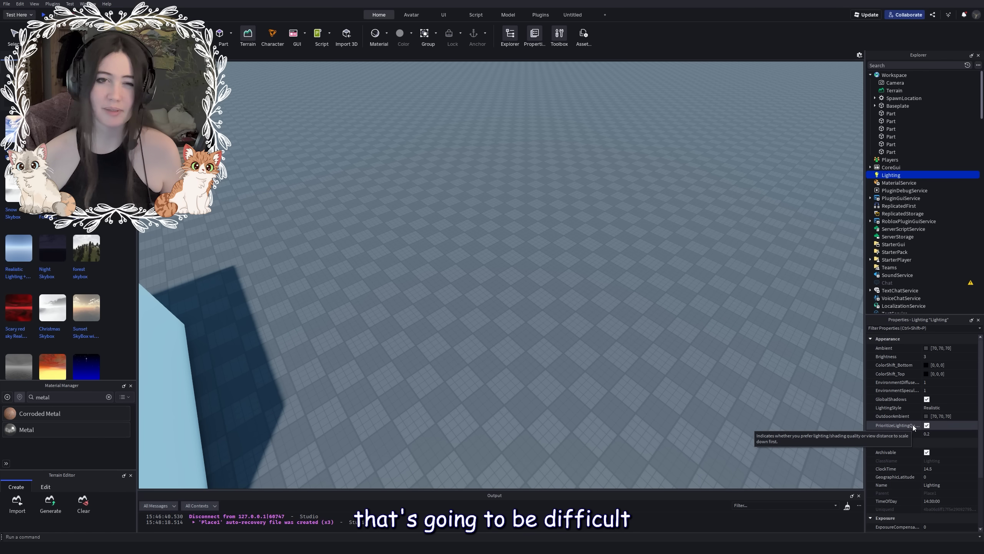
Move the point-lit part across the baseplate, watching its light travel with it
right_drag(648, 140, 486, 280)
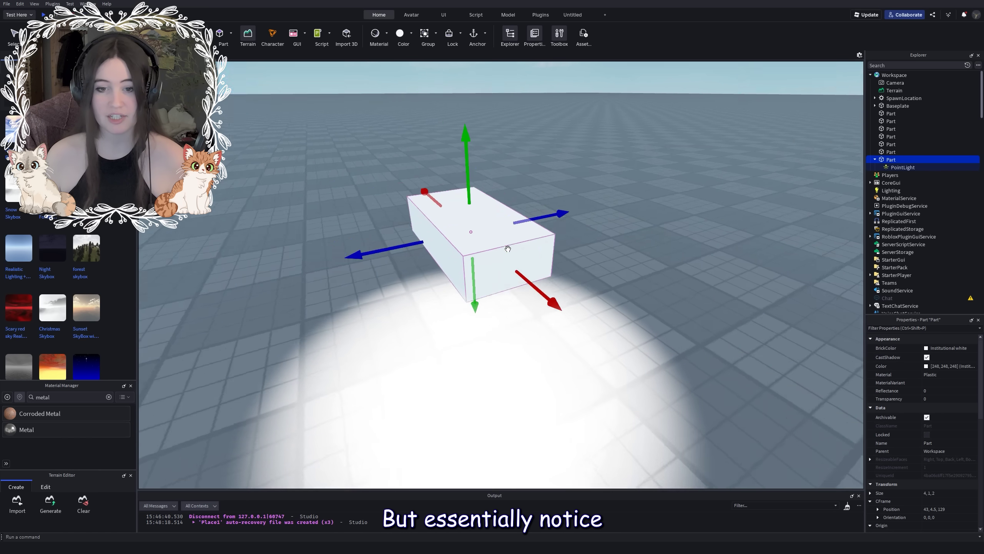
scroll(476, 234, down, 3)
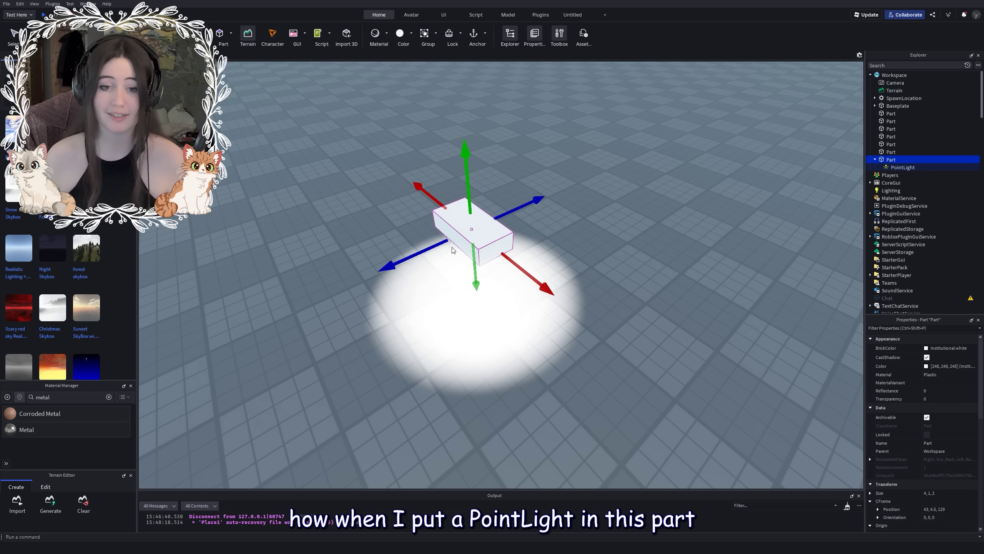
mouse_move(455, 241)
mouse_down()
mouse_move(377, 316)
mouse_move(631, 158)
mouse_move(512, 211)
mouse_move(488, 208)
mouse_move(546, 215)
mouse_up()
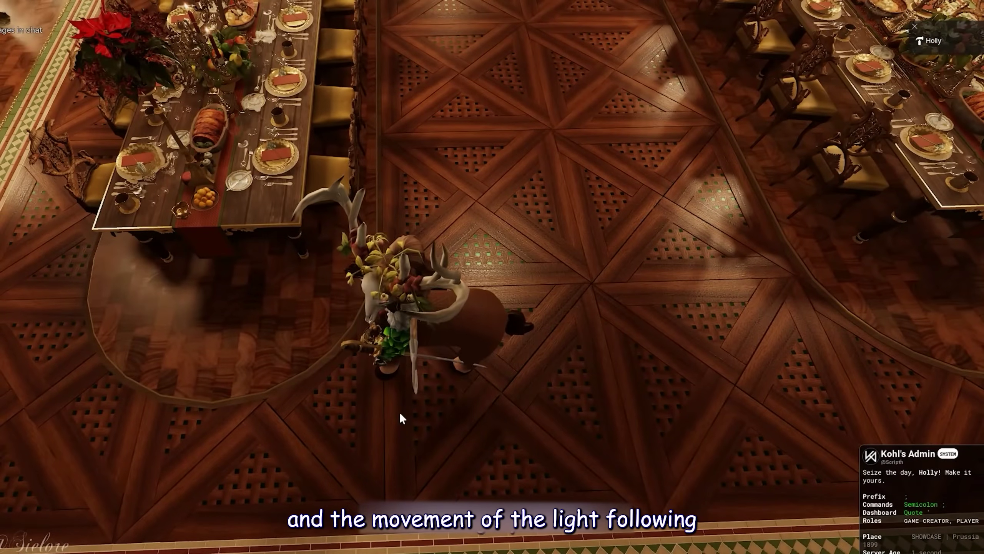
right_drag(399, 411, 414, 431)
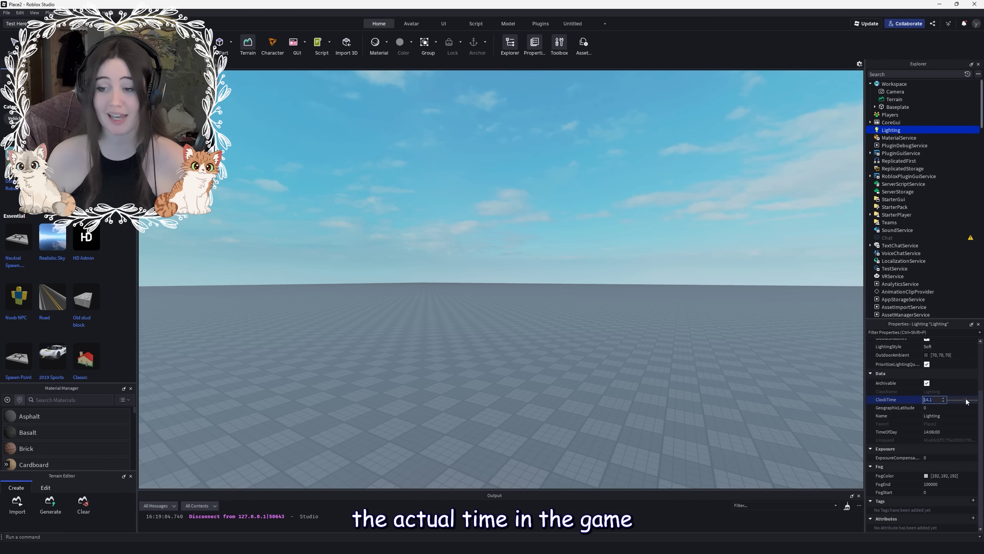
Advance ClockTime to about 19.9 for night and raise ShadowSoftness from 0.2 to 1
drag(967, 401, 973, 399)
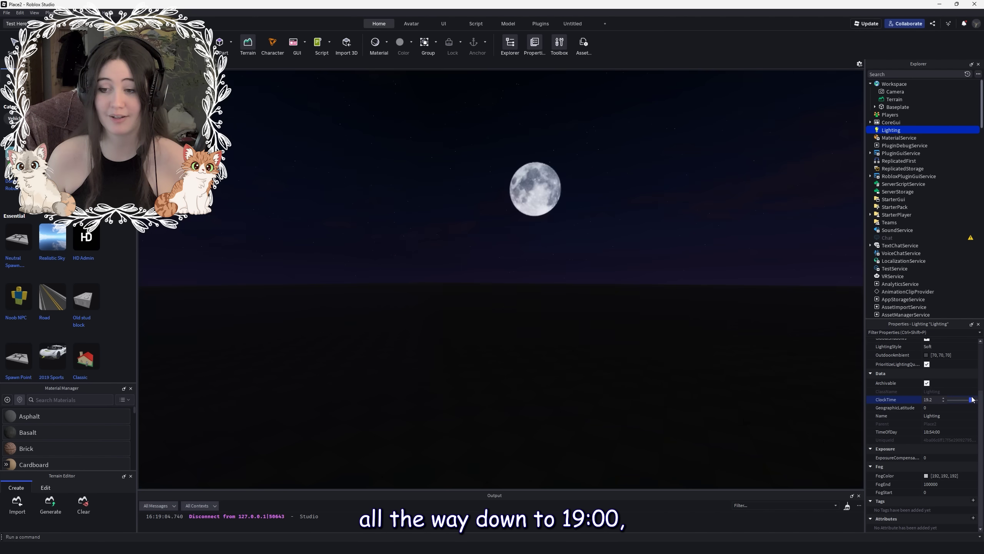
right_drag(674, 398, 674, 405)
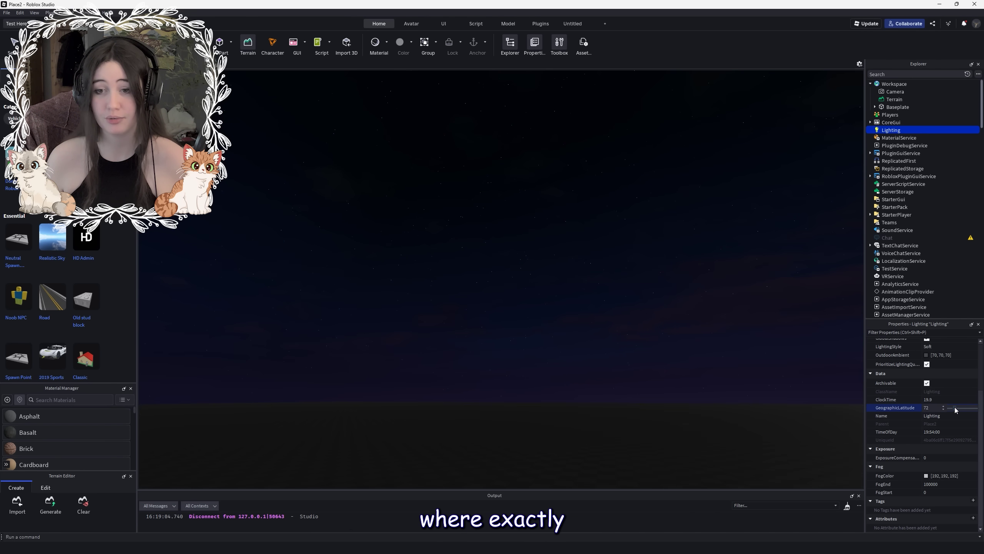
right_drag(670, 361, 689, 366)
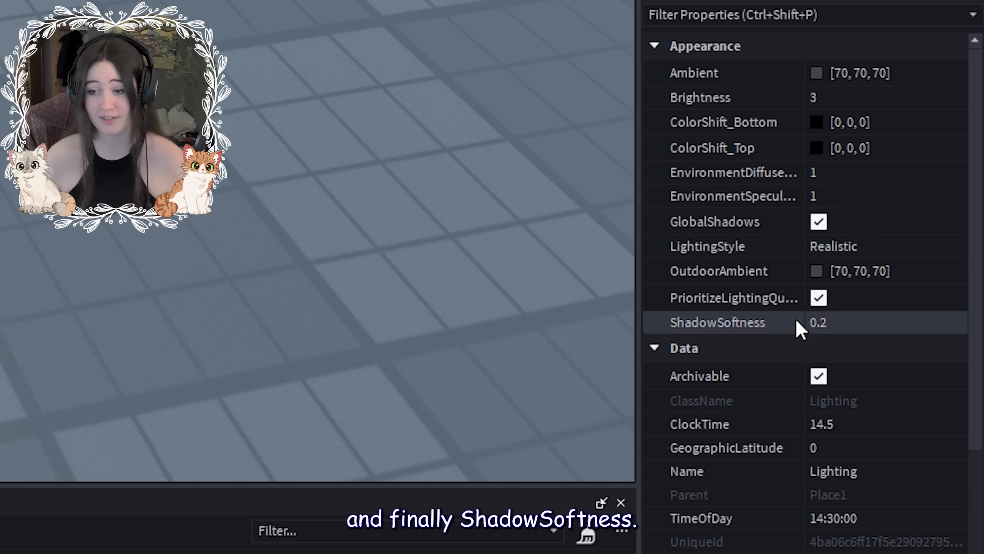
click(818, 323)
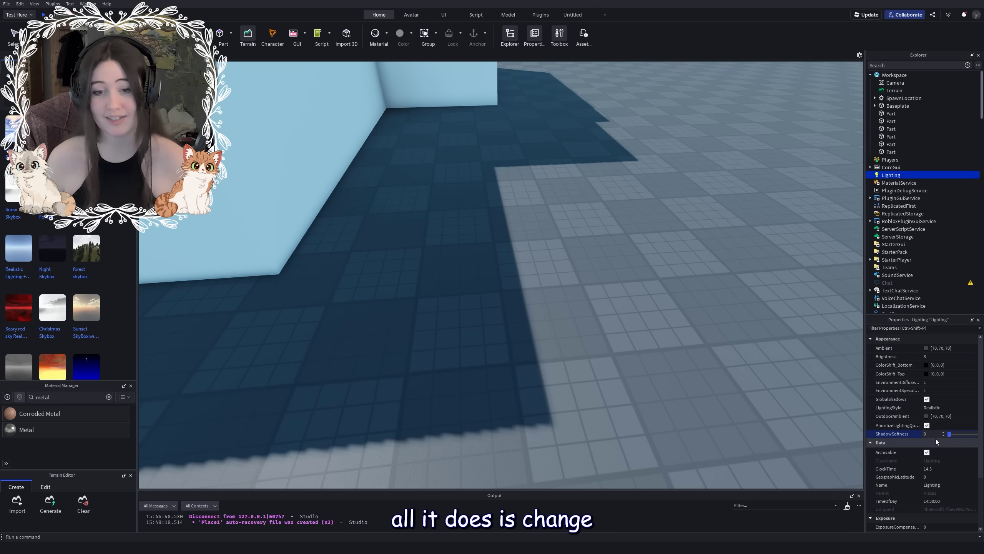
drag(955, 434, 972, 435)
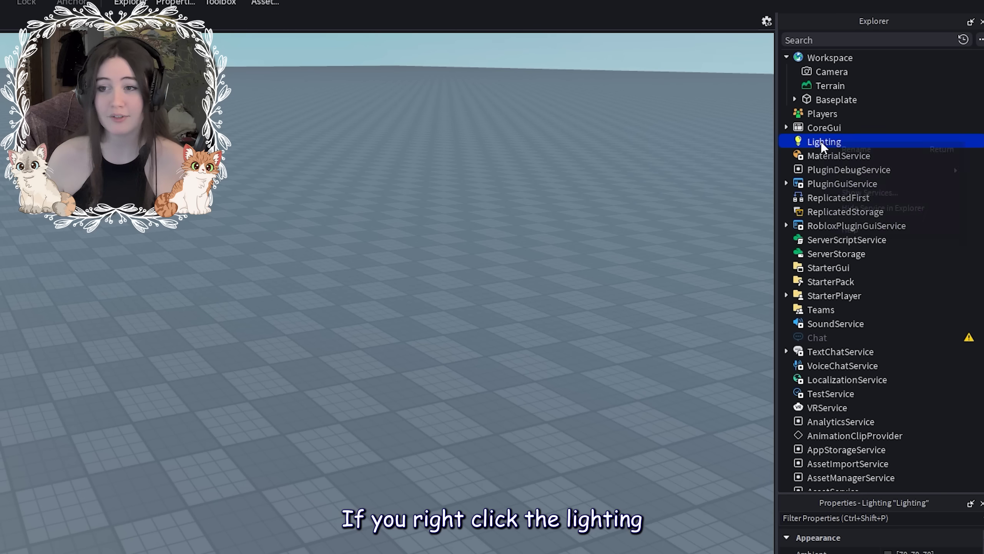
Browse insertable objects for Lighting, then expand Lighting and select its Sky
right_click(822, 141)
mouse_move(853, 171)
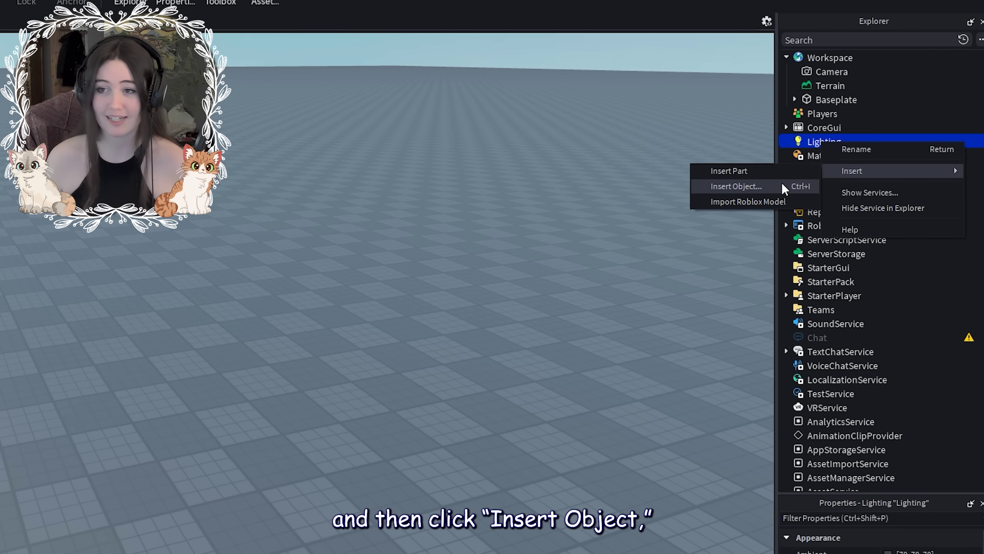
click(752, 187)
scroll(825, 364, down, 5)
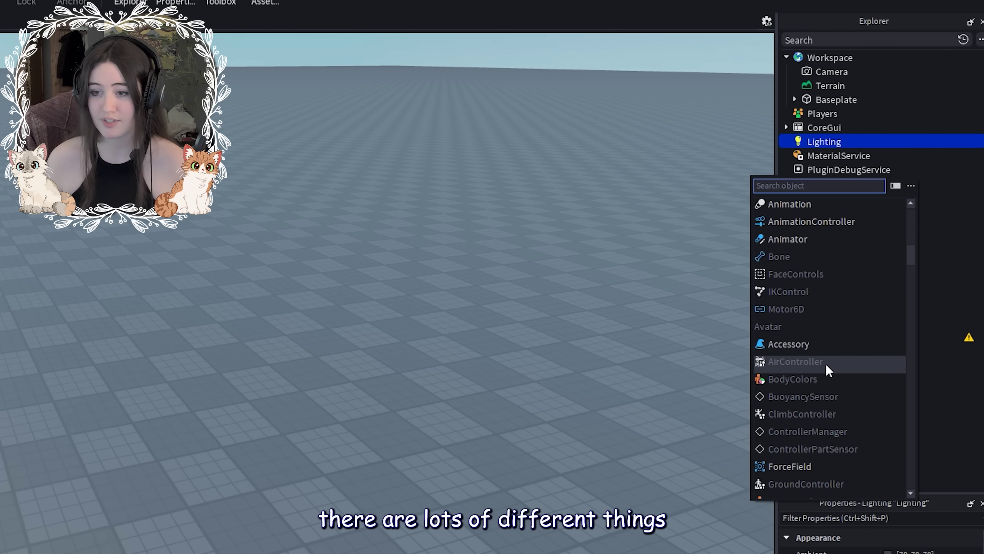
scroll(827, 363, down, 5)
scroll(827, 363, down, 5)
scroll(827, 362, down, 5)
scroll(828, 356, down, 5)
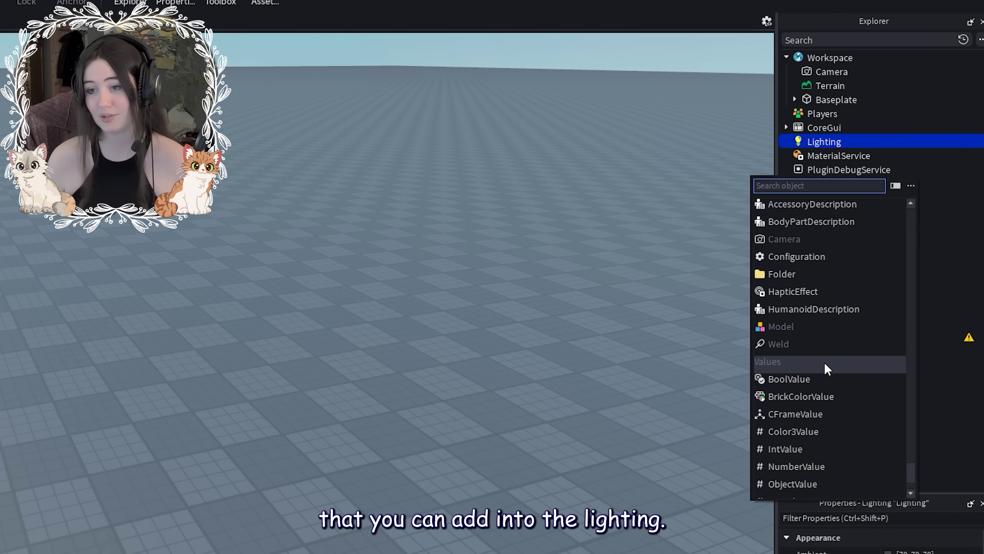
scroll(824, 362, down, 5)
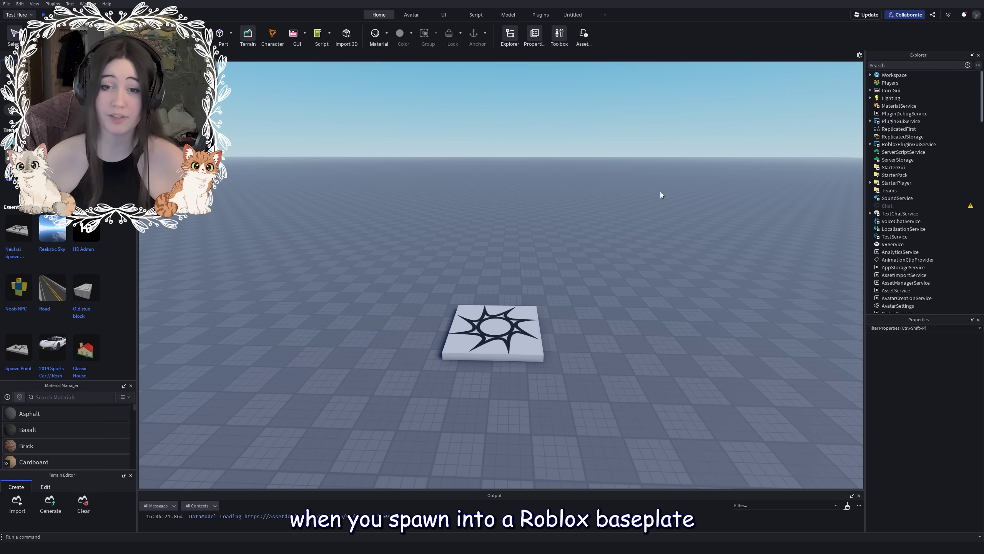
click(870, 99)
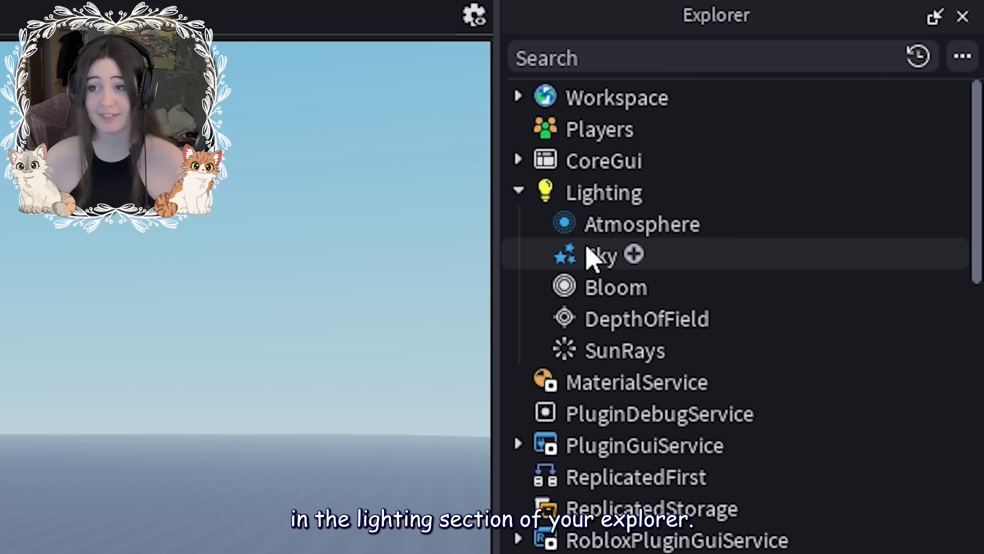
click(548, 263)
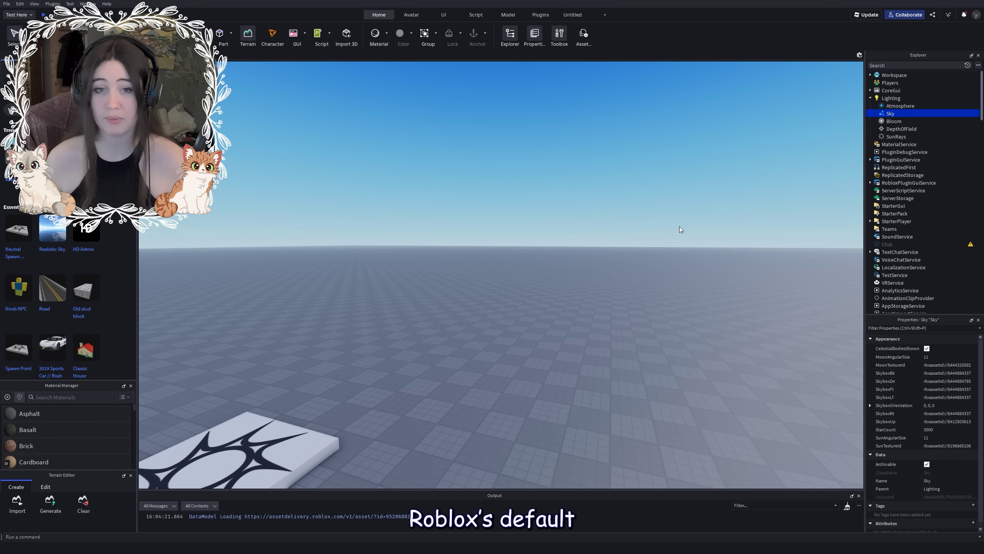
Delete the Sky object, revealing the classic cloudy Roblox skybox
right_drag(564, 255, 563, 255)
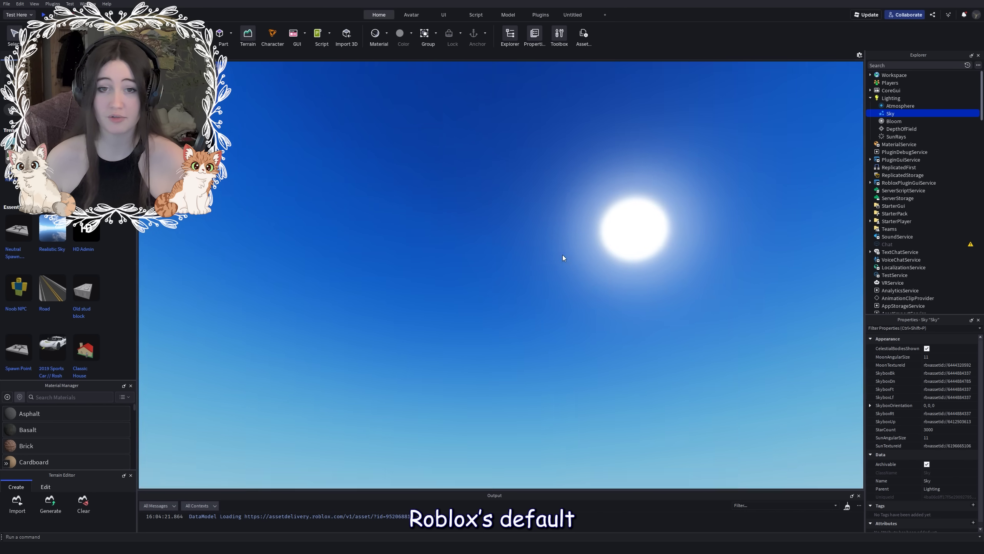
right_drag(528, 211, 529, 200)
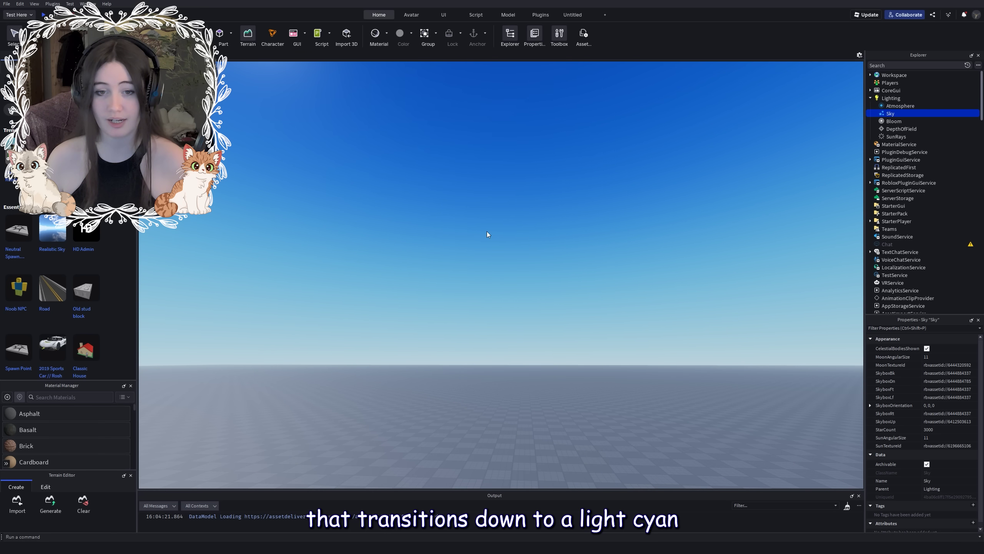
right_drag(488, 234, 530, 230)
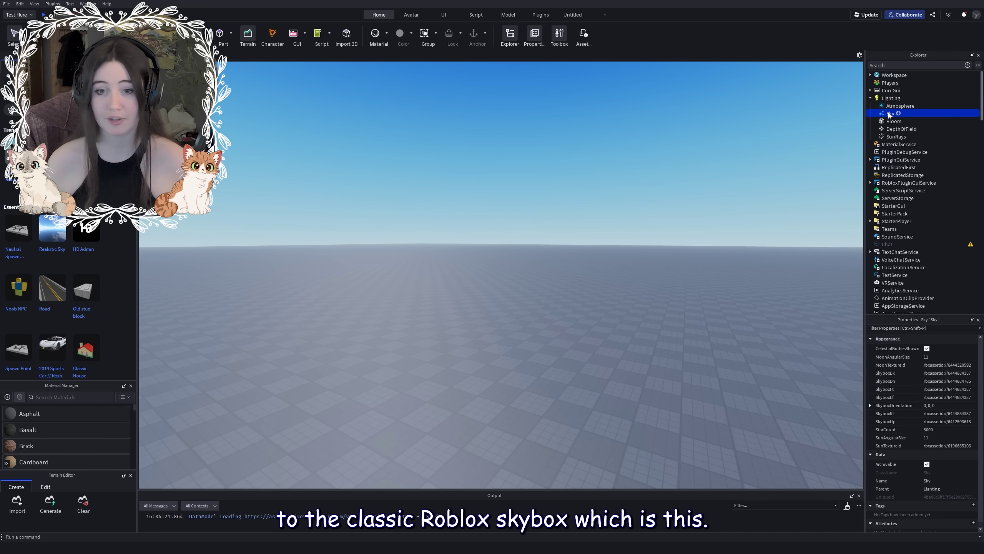
key(Delete)
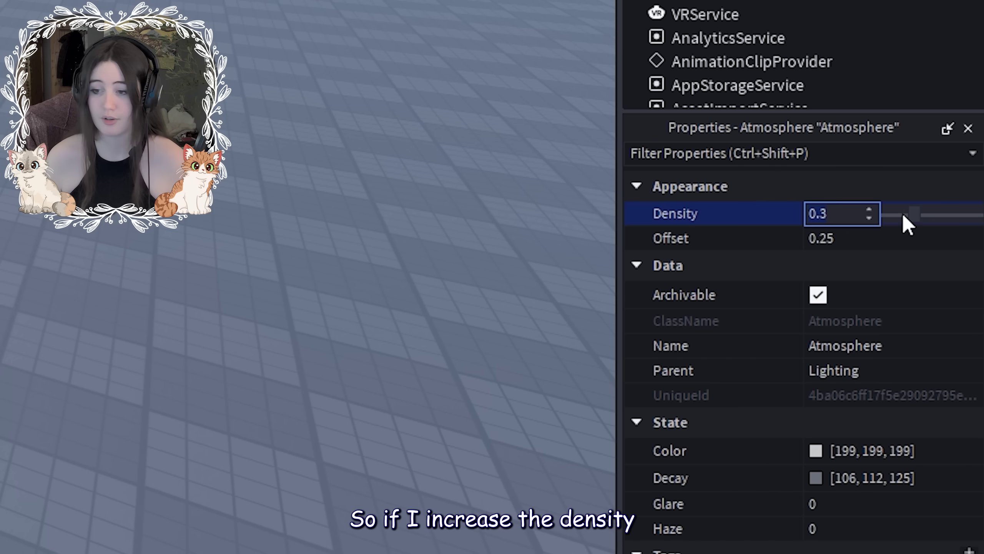
Raise Atmosphere density to about 0.987 and look around the heavily fogged scene
drag(962, 350, 978, 350)
drag(968, 222, 978, 218)
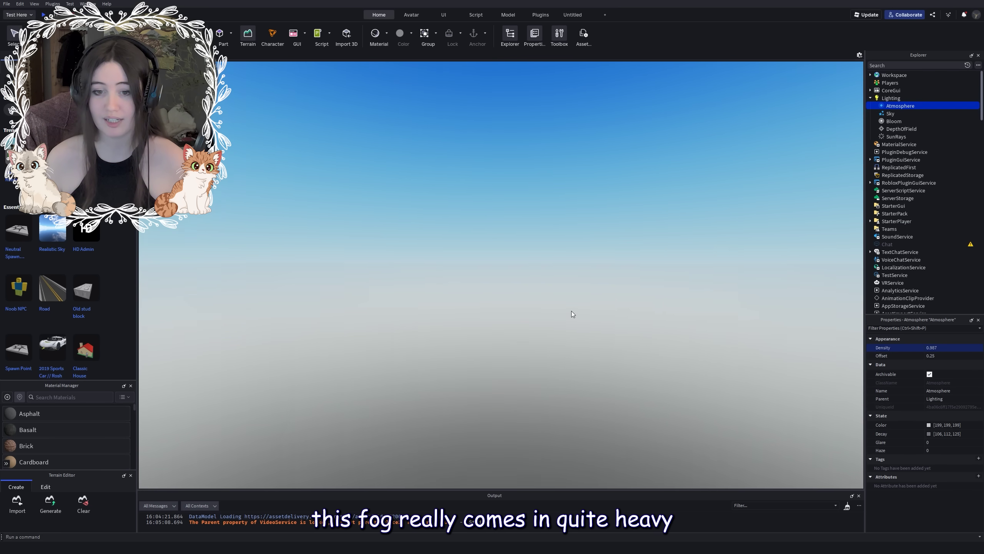
right_drag(572, 311, 574, 305)
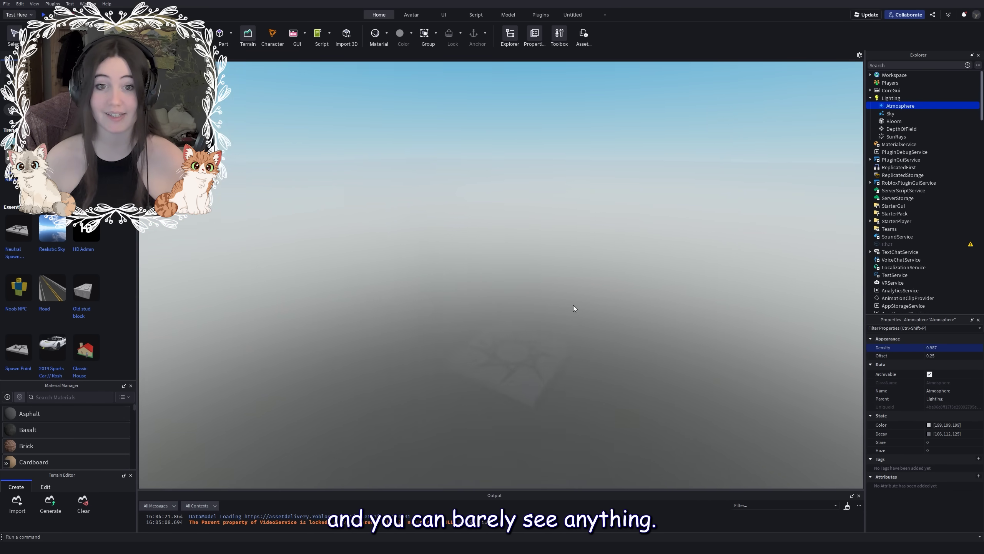
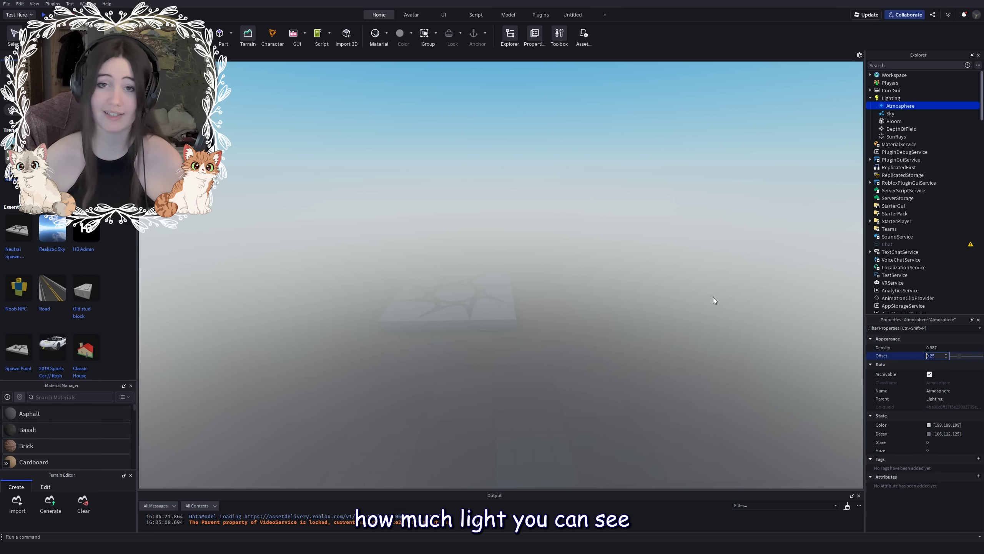
Adjust the Atmosphere Offset, then set Glare to 5.45 and Haze to 2.34
drag(959, 355, 981, 357)
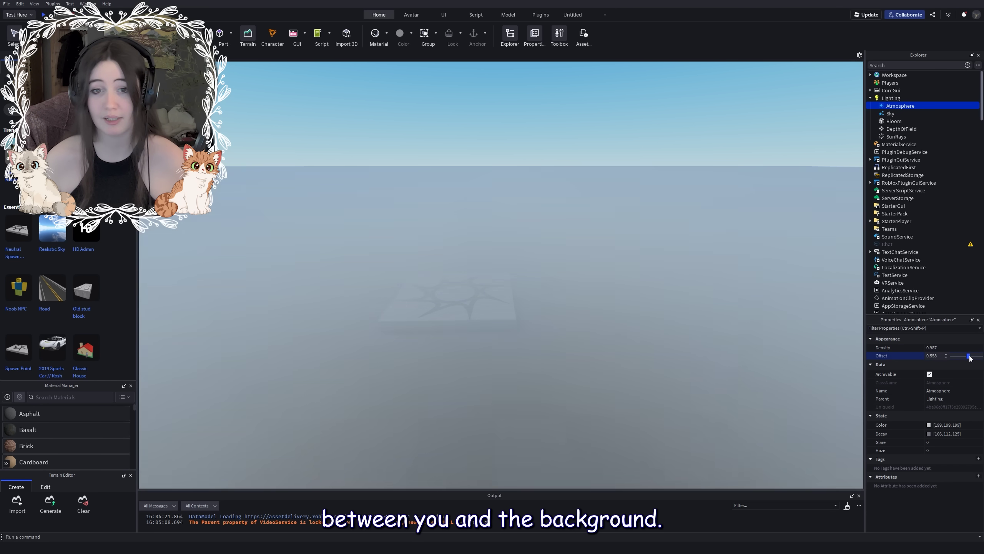
right_drag(615, 296, 615, 296)
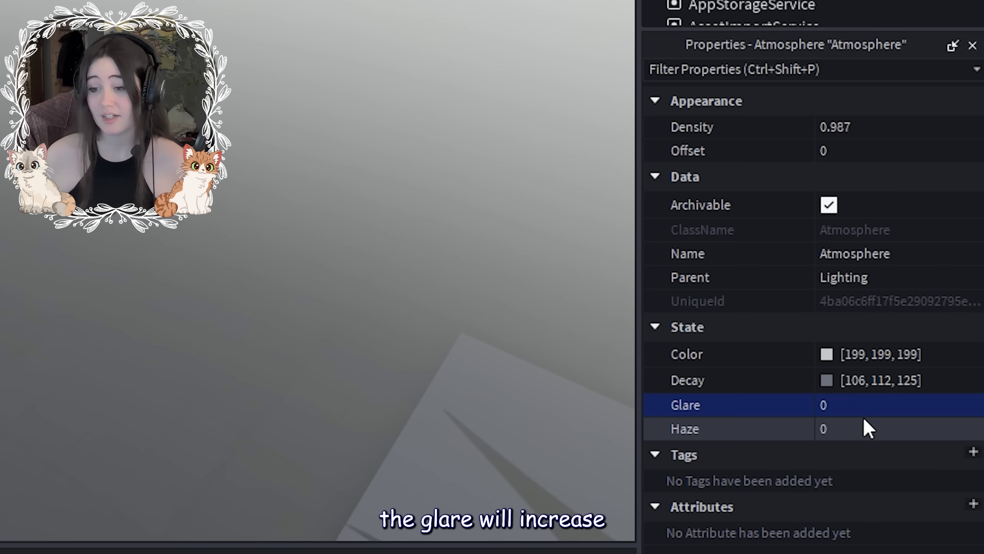
click(931, 442)
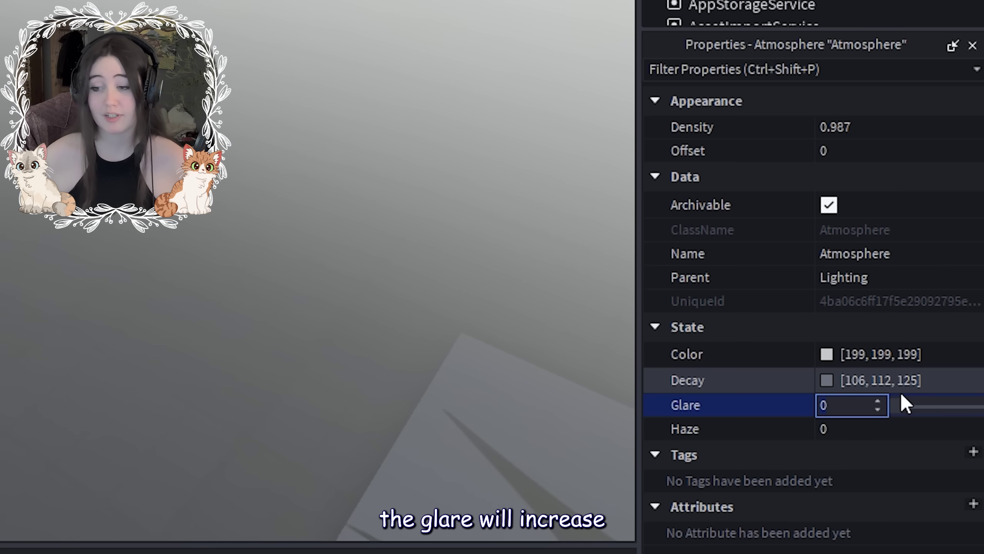
drag(898, 405, 940, 406)
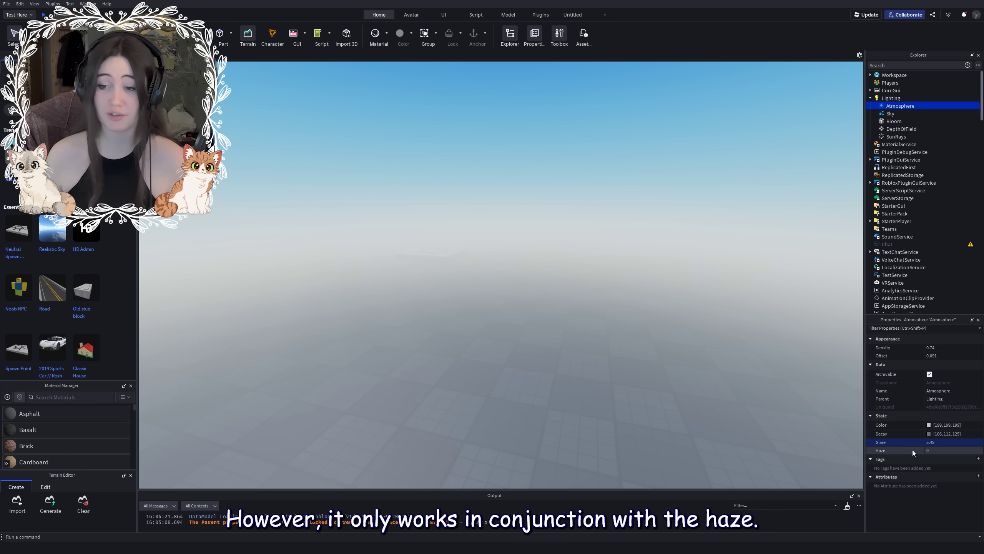
drag(945, 453, 959, 451)
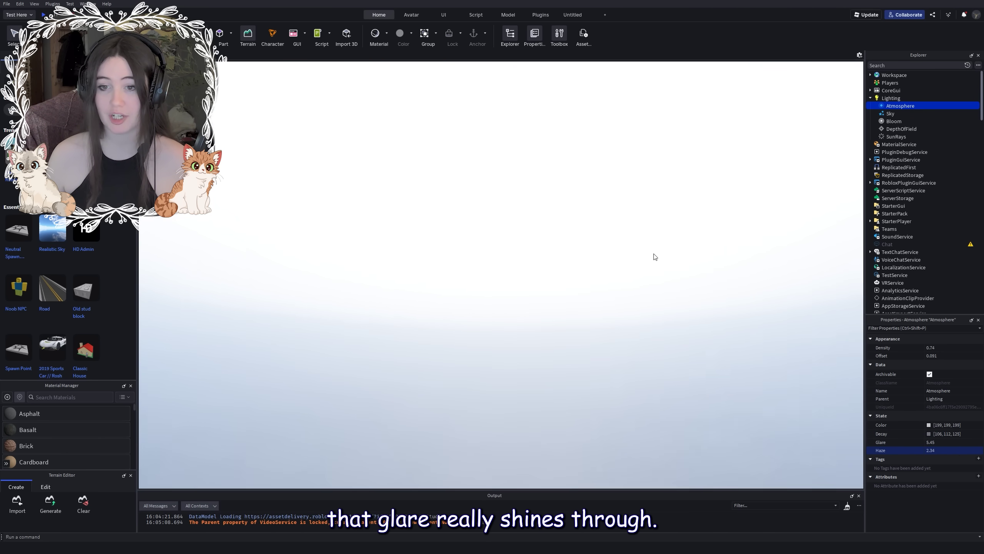
right_drag(655, 256, 654, 256)
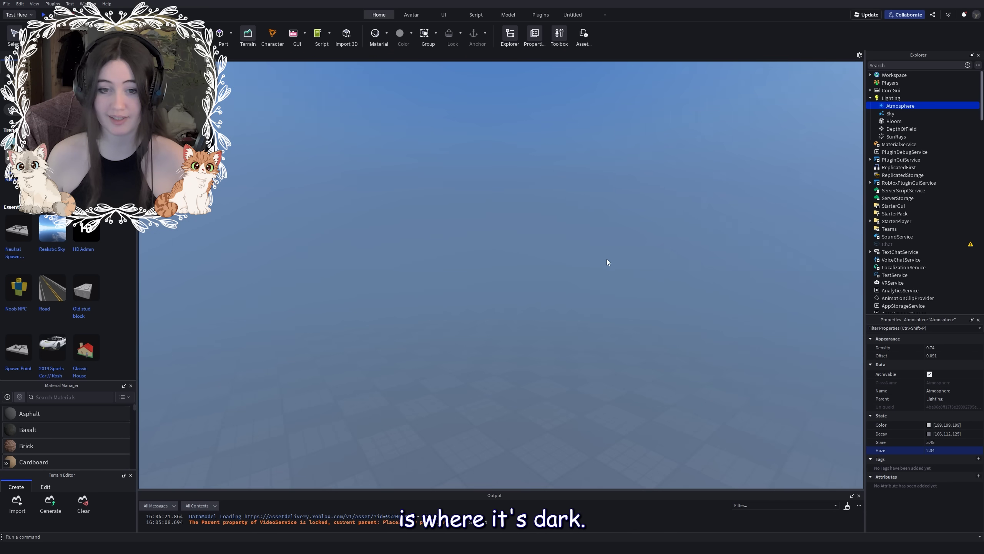
Set the Atmosphere Decay colour to deep blue (56, 30, 204) and view the tinted sky
click(929, 435)
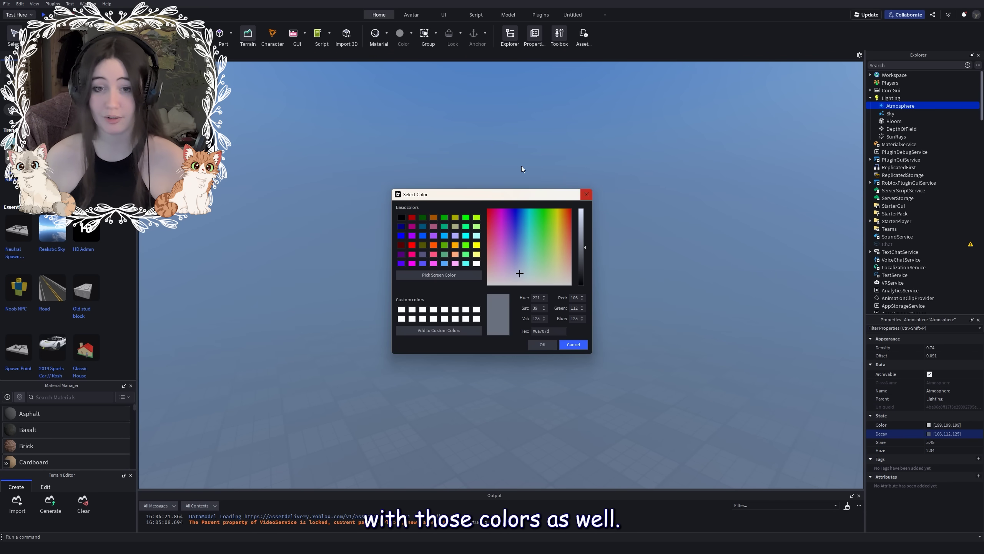
drag(521, 189, 358, 192)
click(348, 209)
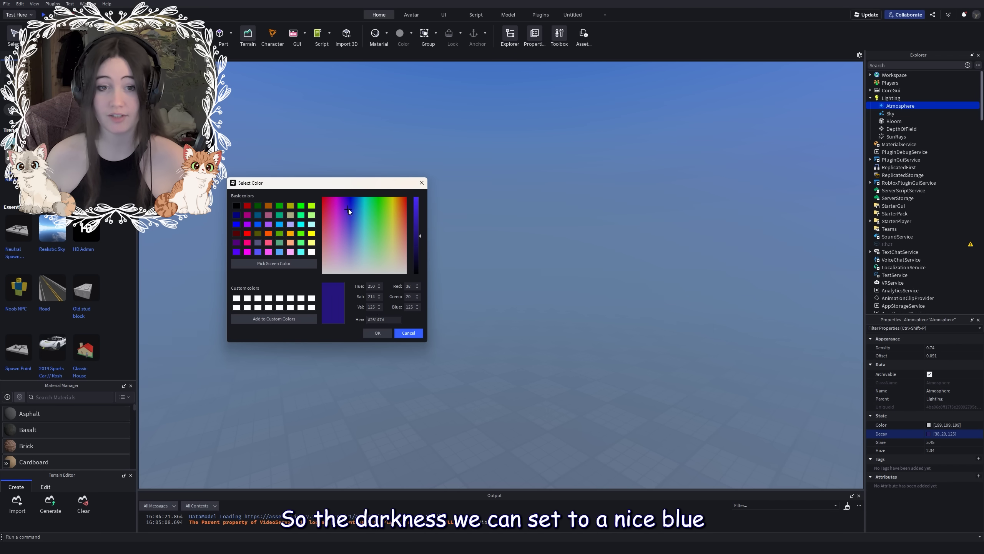
drag(412, 227, 417, 205)
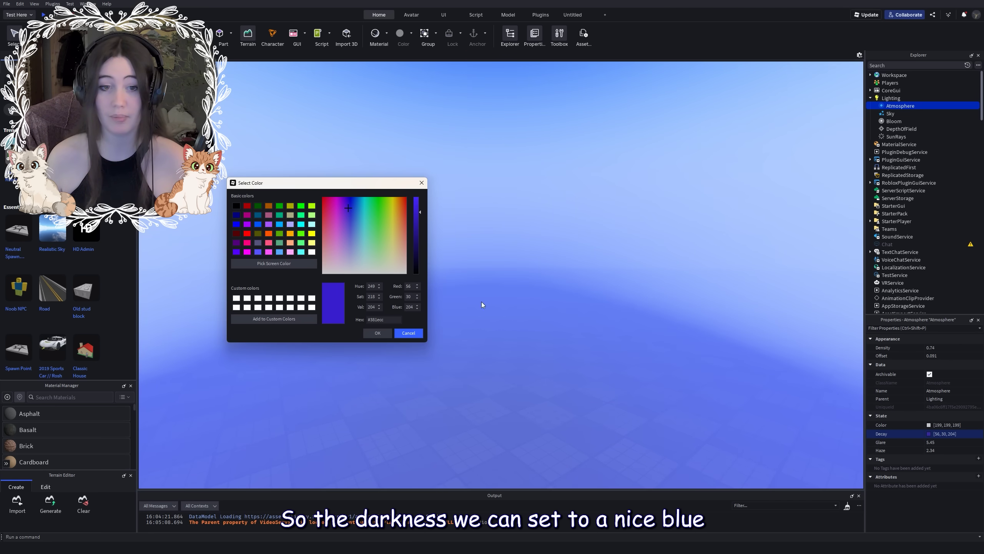
key(Return)
mouse_move(445, 253)
right_down()
mouse_move(543, 268)
mouse_move(534, 258)
mouse_move(503, 263)
mouse_move(525, 249)
mouse_move(530, 295)
right_up()
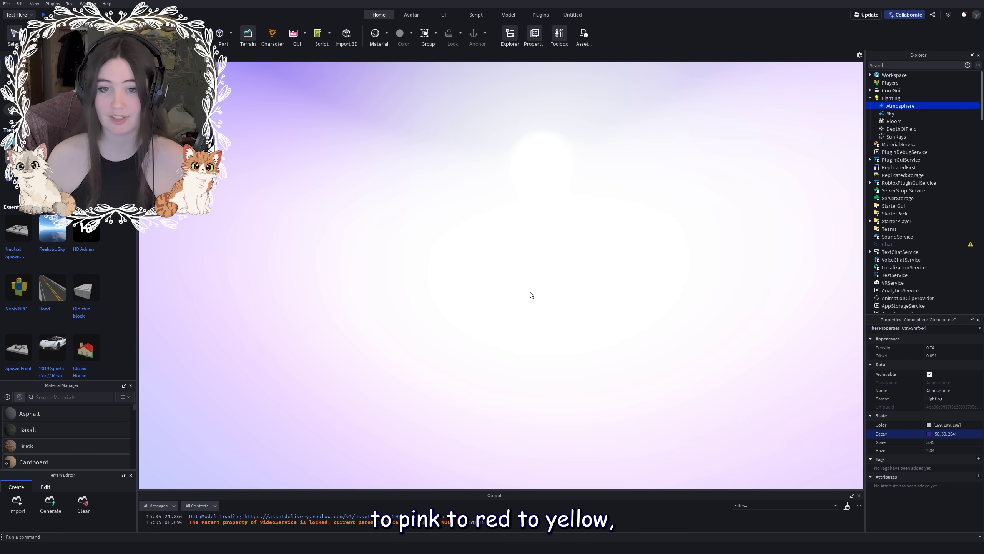
click(919, 422)
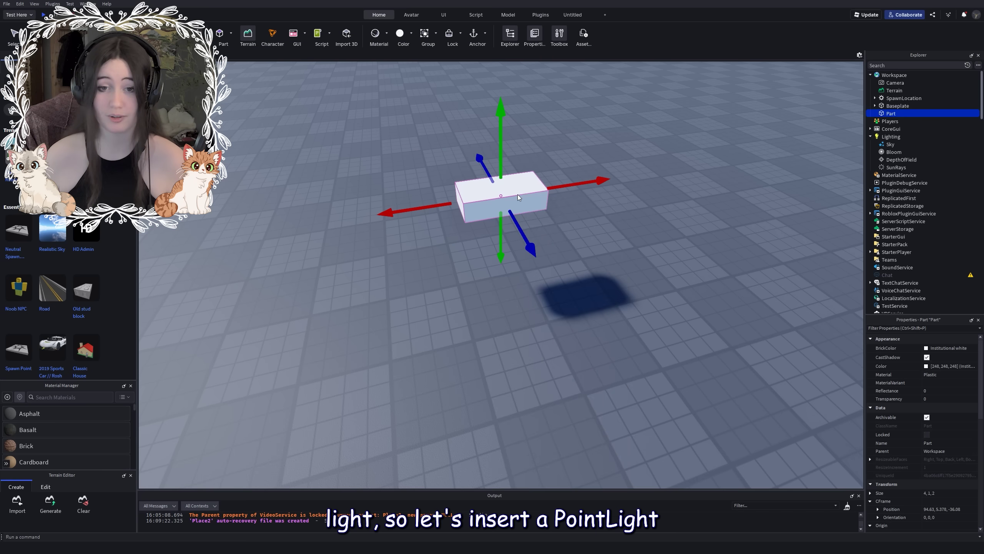
Insert a new object into the part and widen the Bloom Size
right_click(518, 194)
click(592, 377)
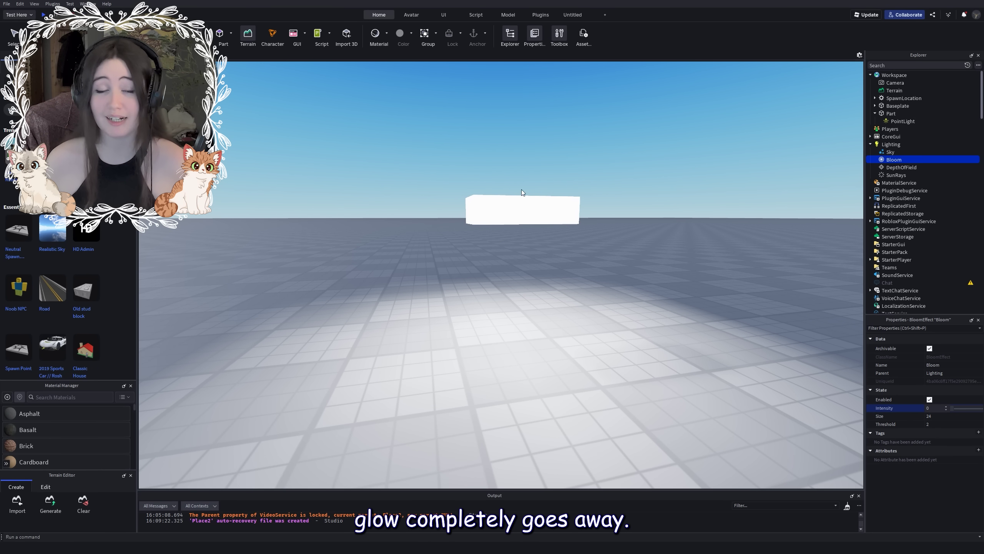
click(950, 415)
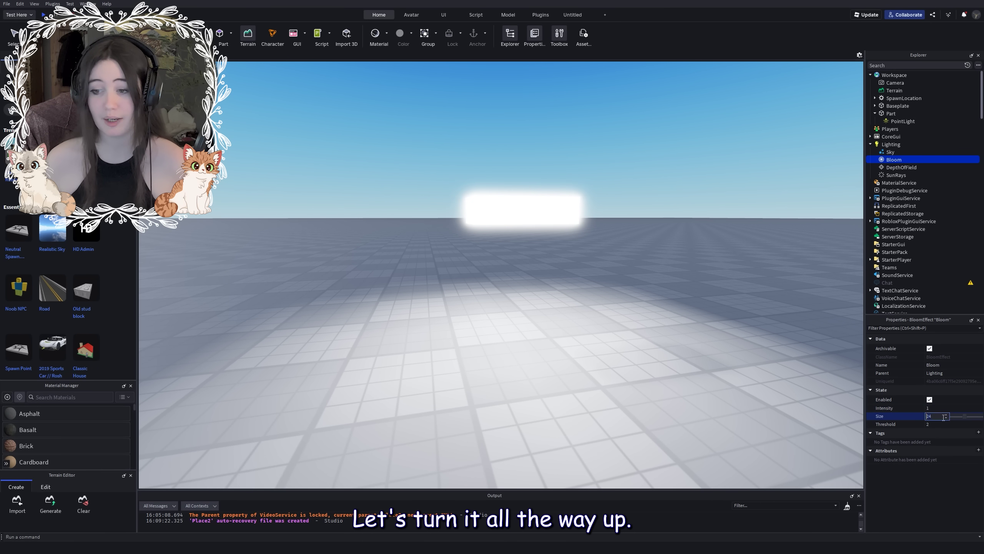
drag(961, 416, 976, 415)
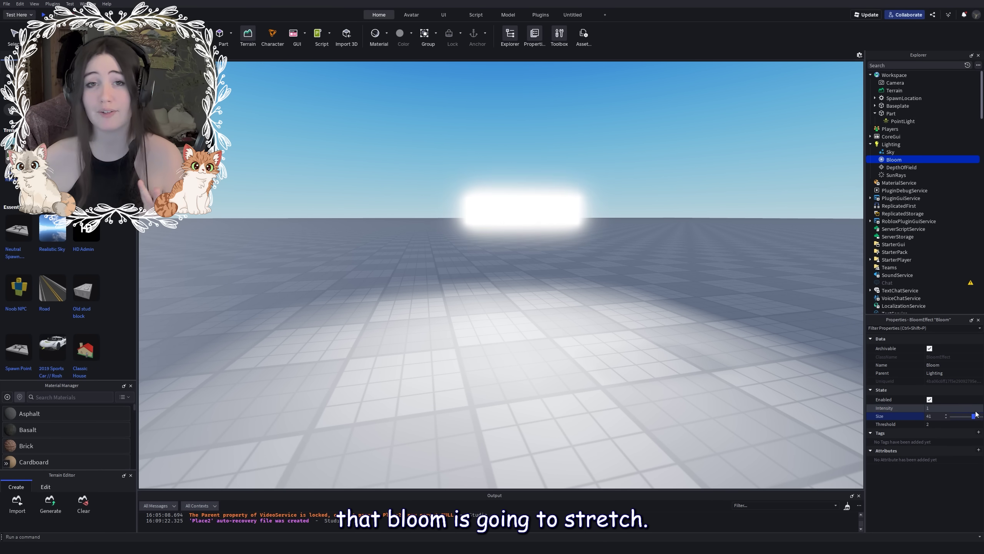
Try Bloom Threshold values up to the maximum, settling on 0.8
click(943, 425)
drag(954, 424, 962, 428)
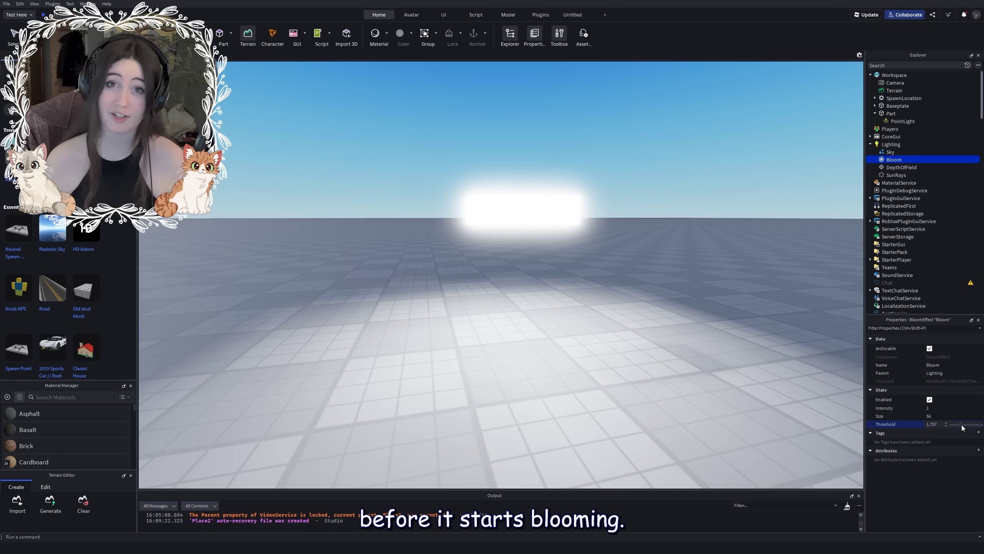
drag(961, 427, 950, 428)
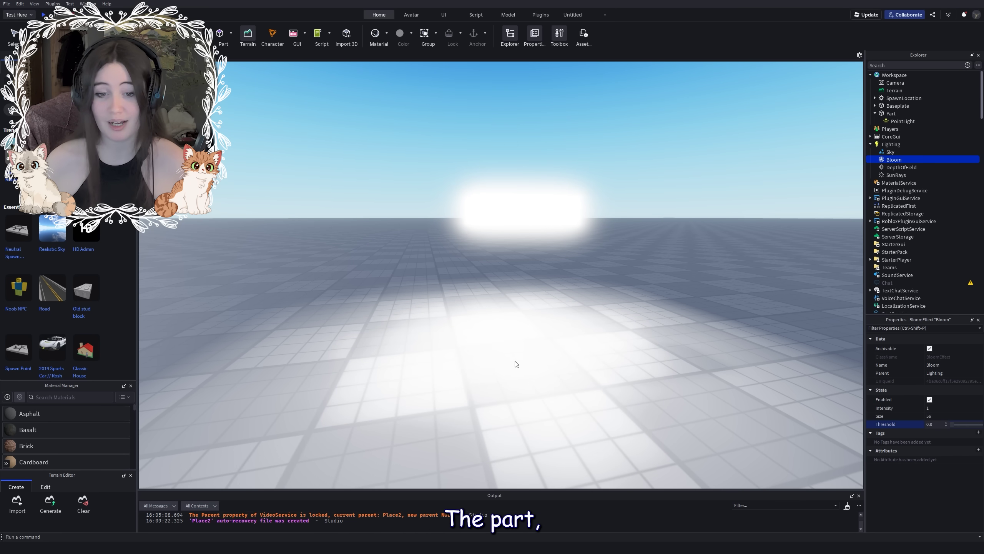
right_drag(516, 364, 600, 383)
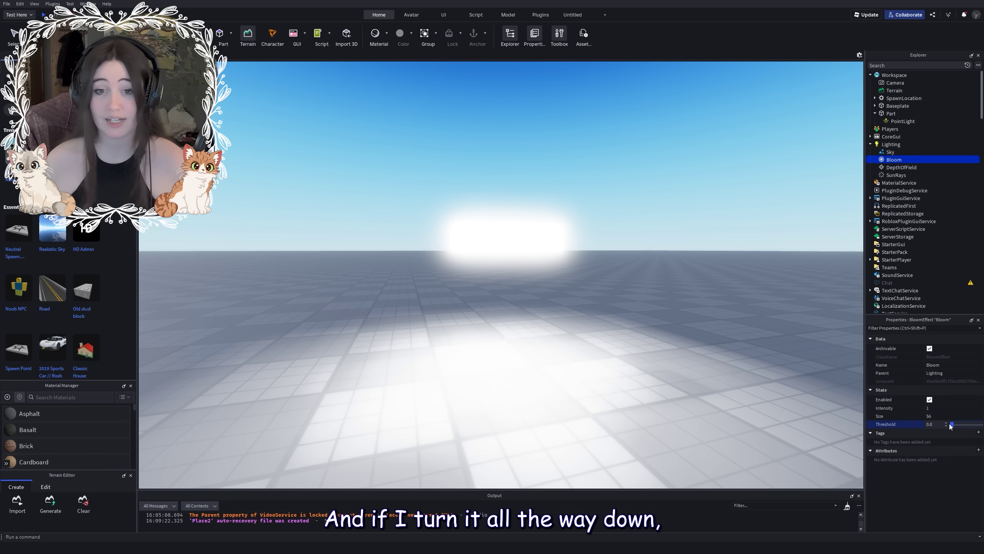
drag(949, 425, 980, 423)
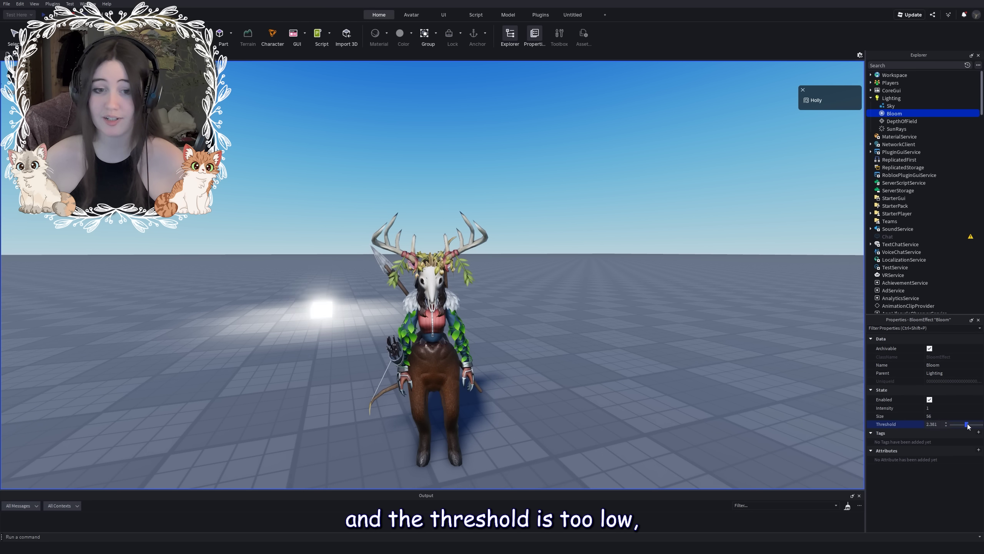
drag(967, 426, 946, 424)
scroll(484, 221, up, 5)
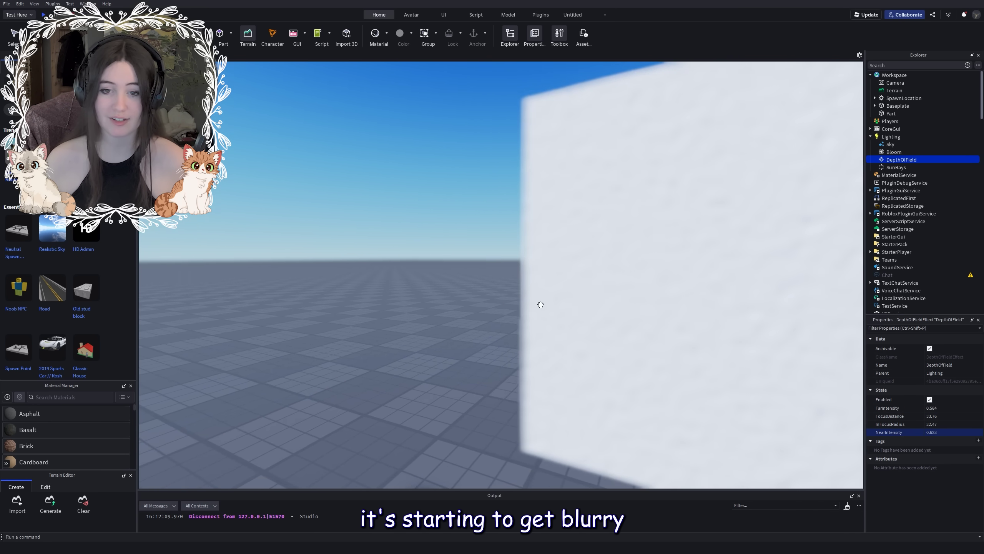
Raise the DepthOfField FocusDistance past 88.32 so the distant ground blurs
click(932, 408)
drag(956, 416, 967, 418)
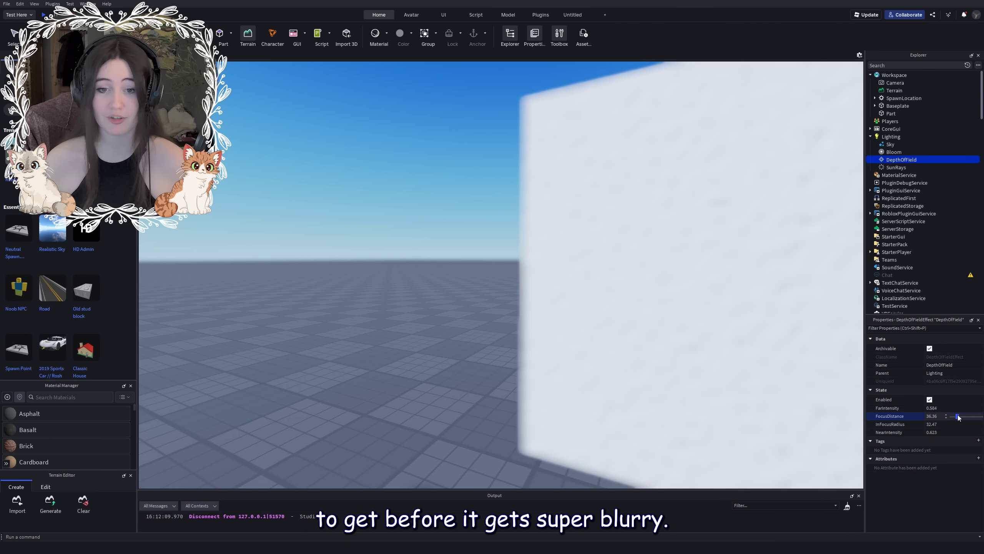
drag(958, 417, 967, 414)
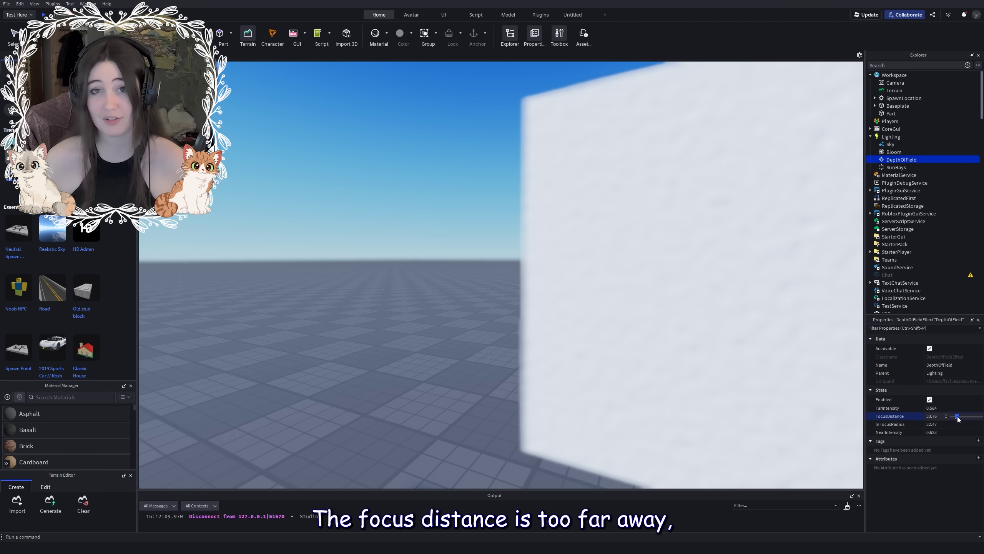
scroll(706, 377, down, 5)
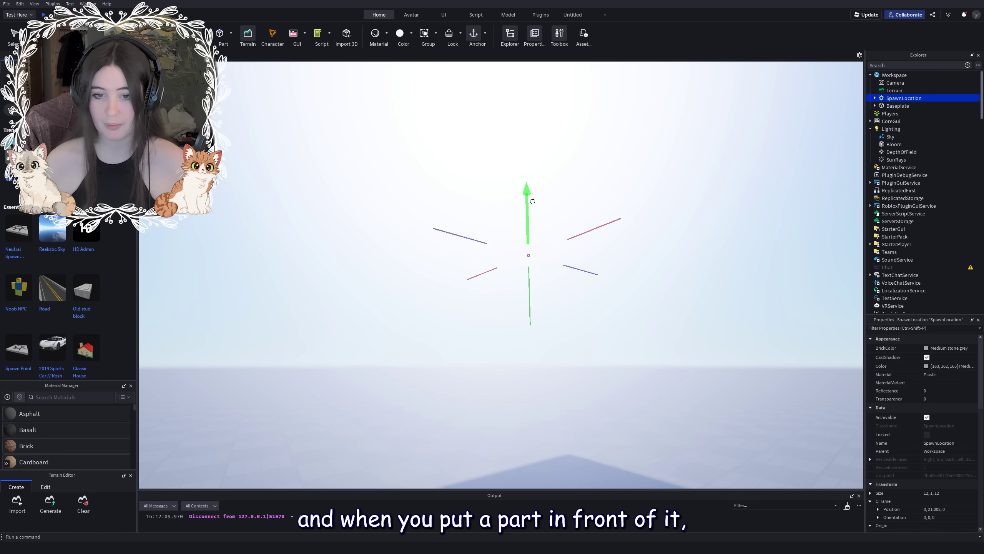
Orbit the view up toward the sun to see the SunRays
right_drag(533, 202, 570, 287)
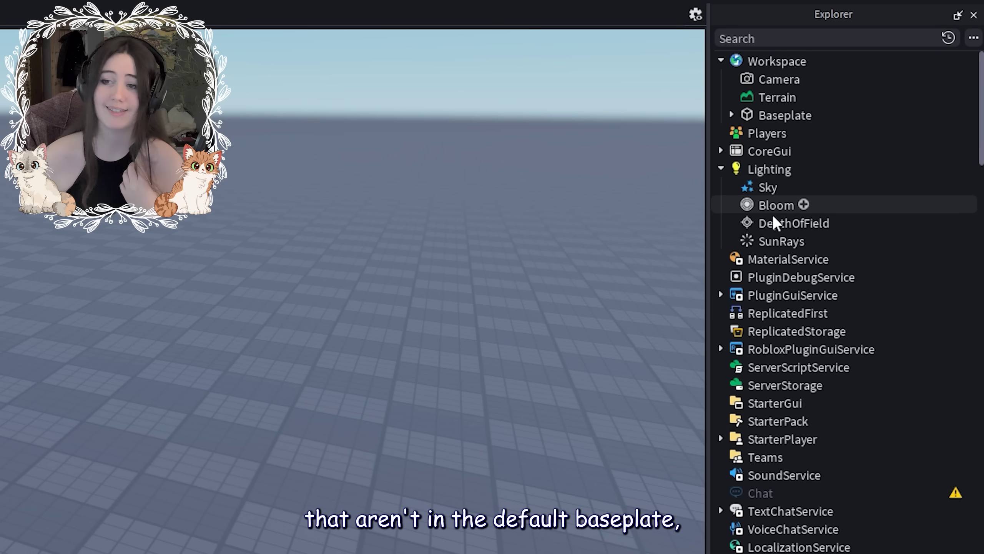
Insert a Blur effect into Lighting and increase its Size
click(781, 187)
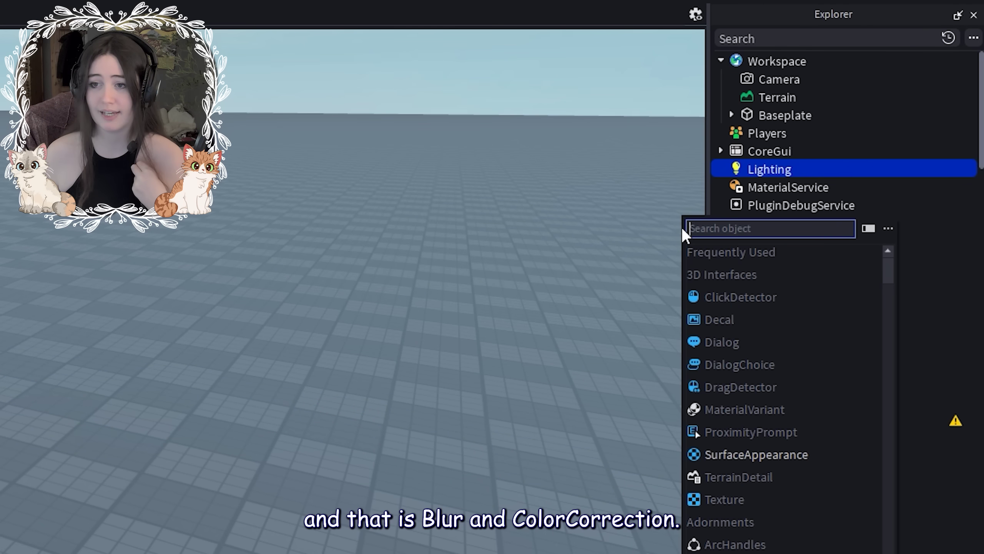
text(blo)
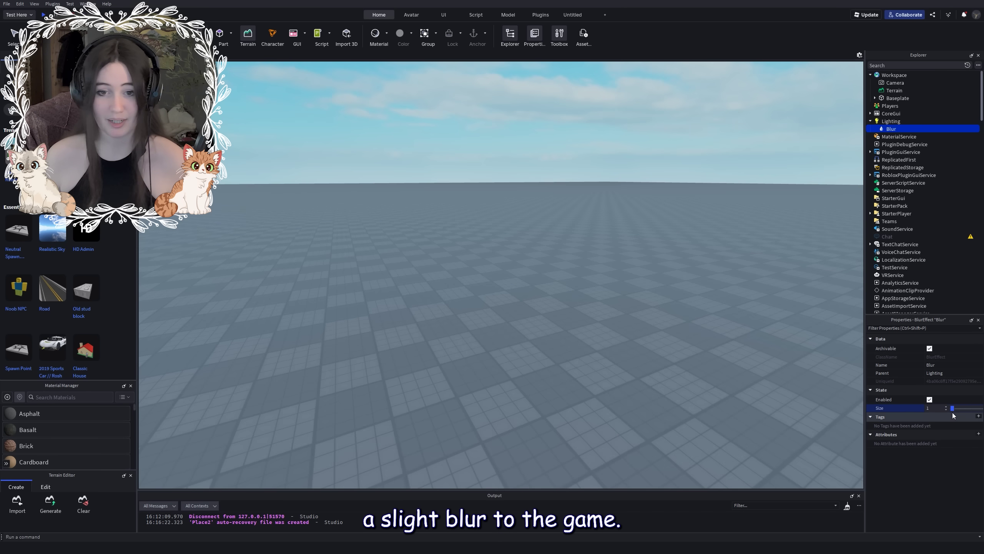
drag(952, 415, 978, 409)
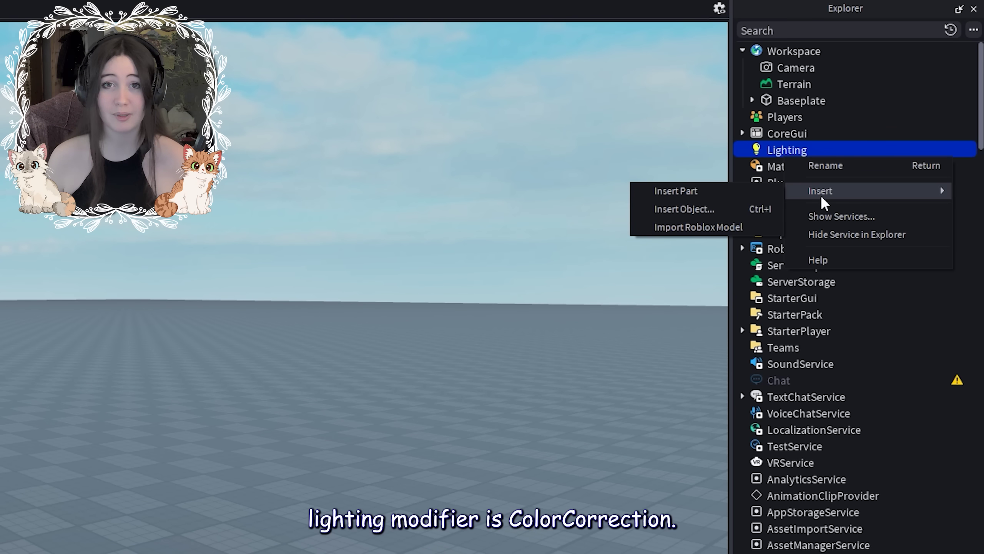
Add ColorCorrection to Lighting and try Brightness at 0.5, then lower
click(708, 209)
text(colo)
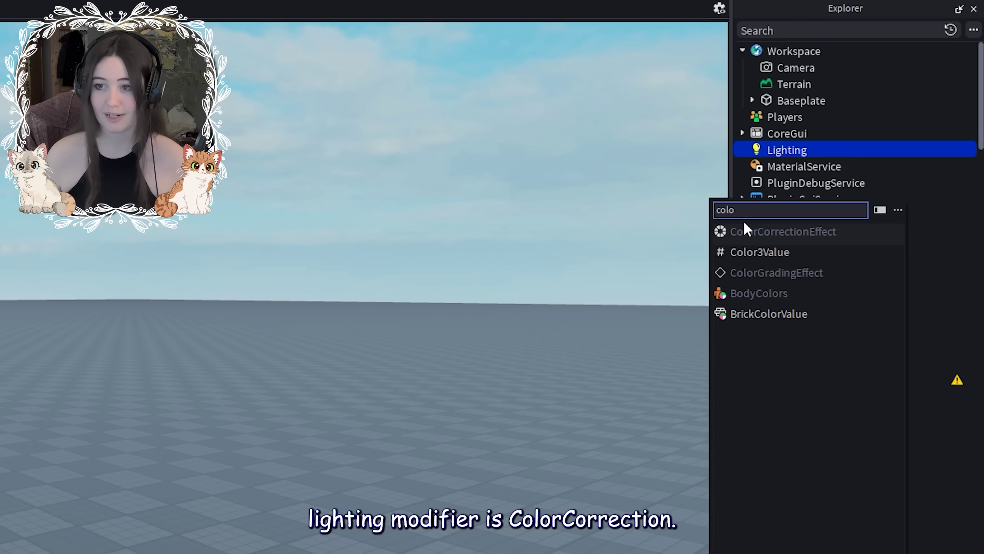
click(766, 230)
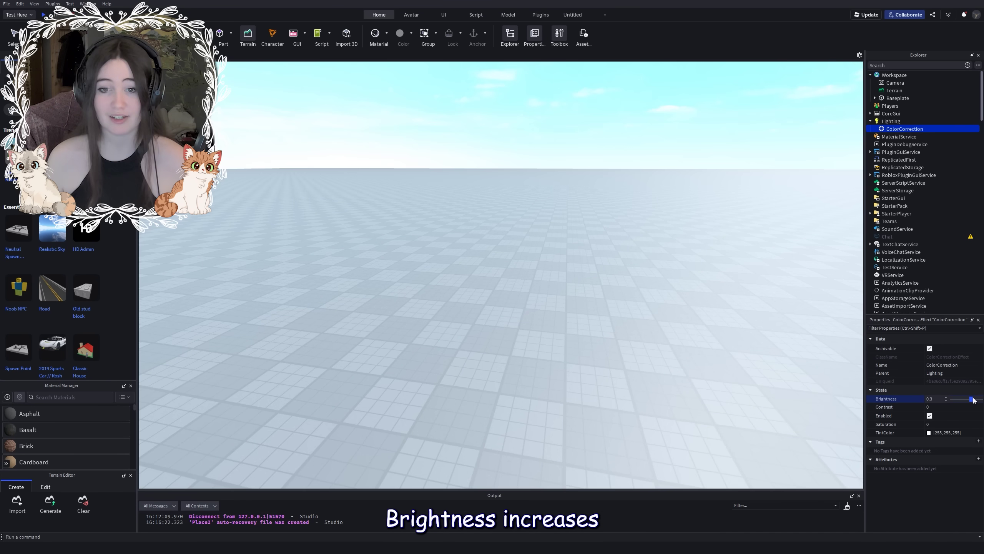
drag(974, 400, 976, 399)
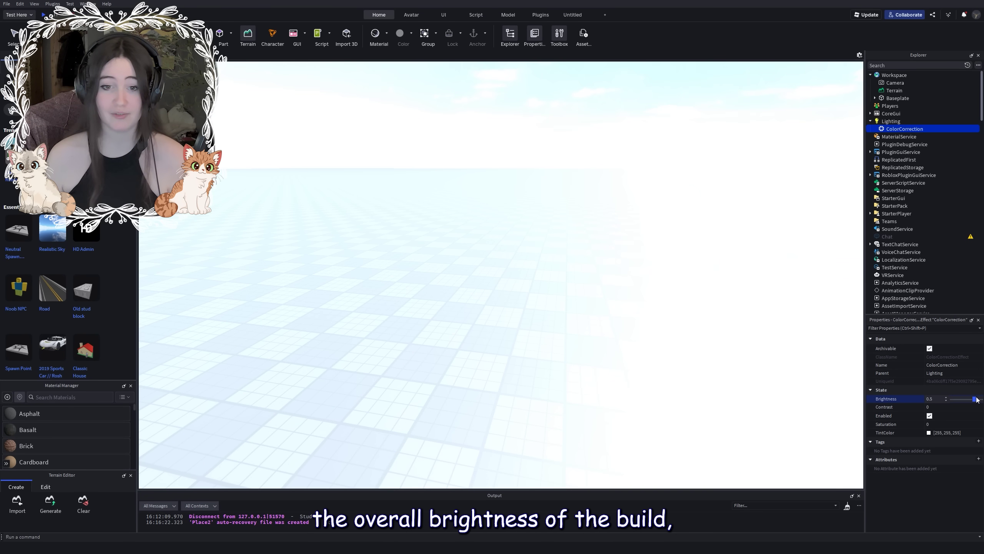
mouse_move(976, 400)
mouse_down()
mouse_move(959, 401)
mouse_move(967, 409)
mouse_up()
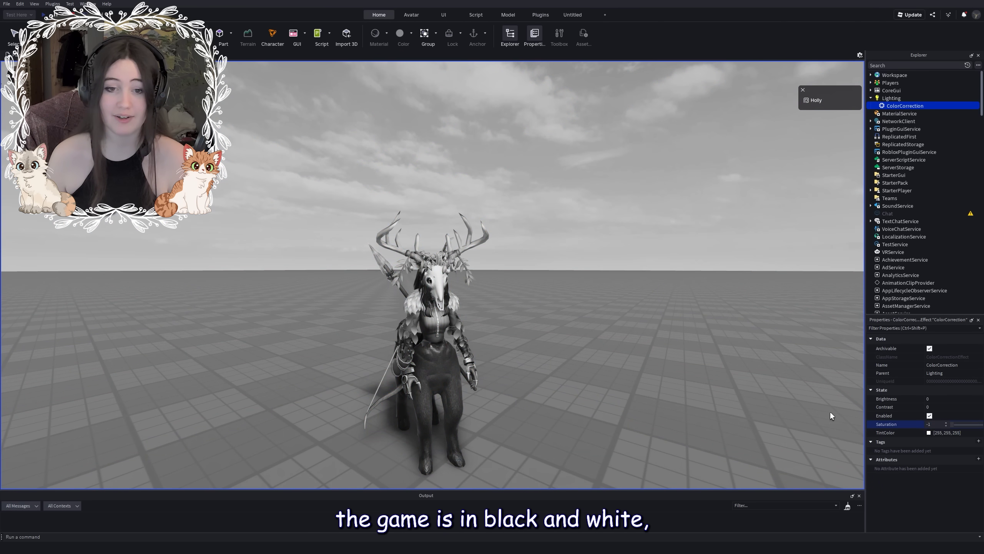
Inspect the character and begin choosing a pinkish-red TintColor
right_drag(641, 373, 641, 374)
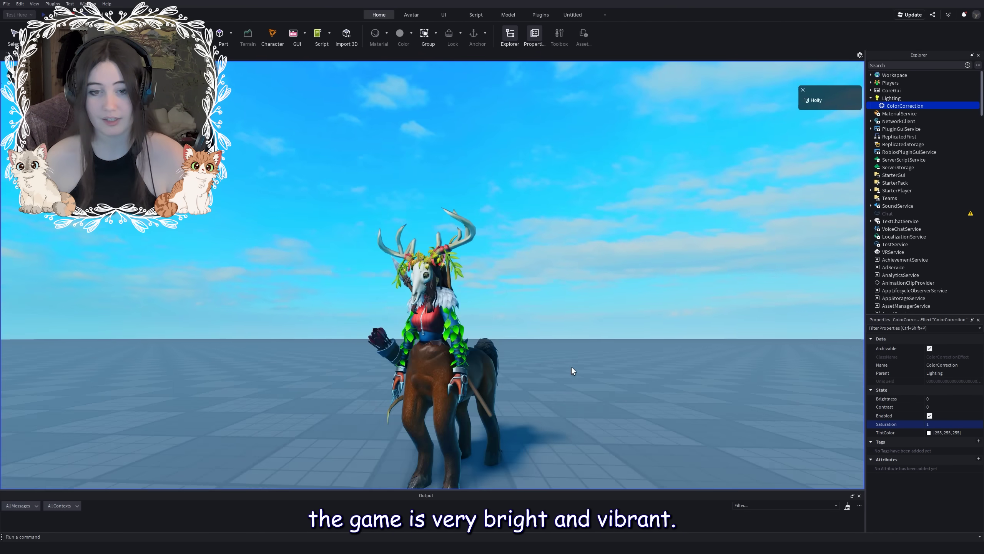
scroll(572, 366, up, 5)
right_drag(572, 367, 578, 368)
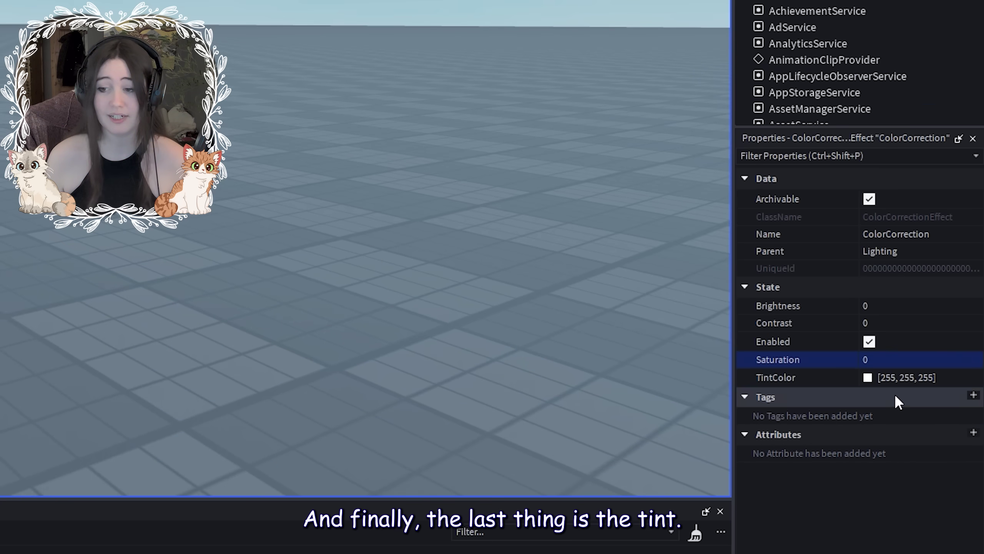
click(869, 378)
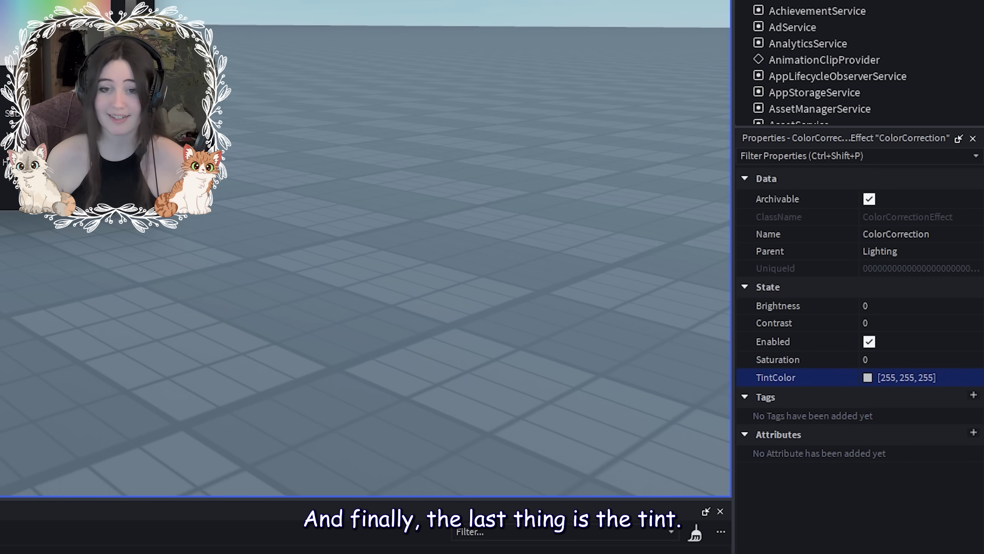
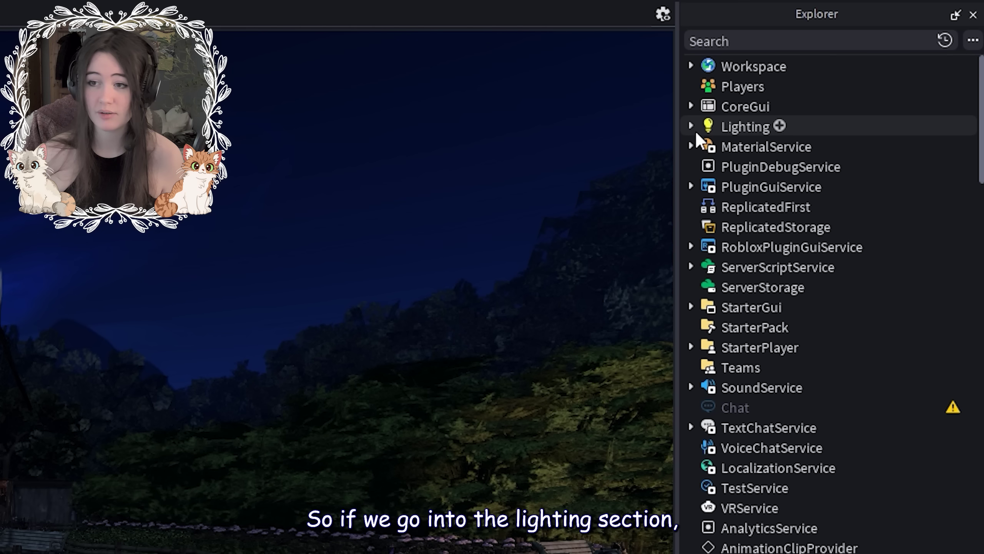
Delete Atmosphere, Bloom, ColorCorrection, DepthOfField and the night Sky from Lighting
click(692, 128)
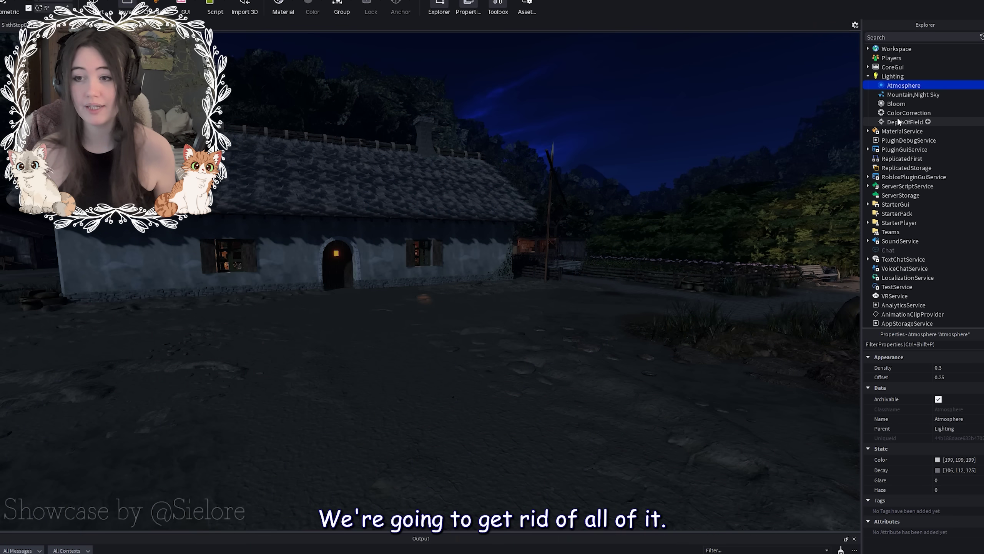
shift+click(897, 120)
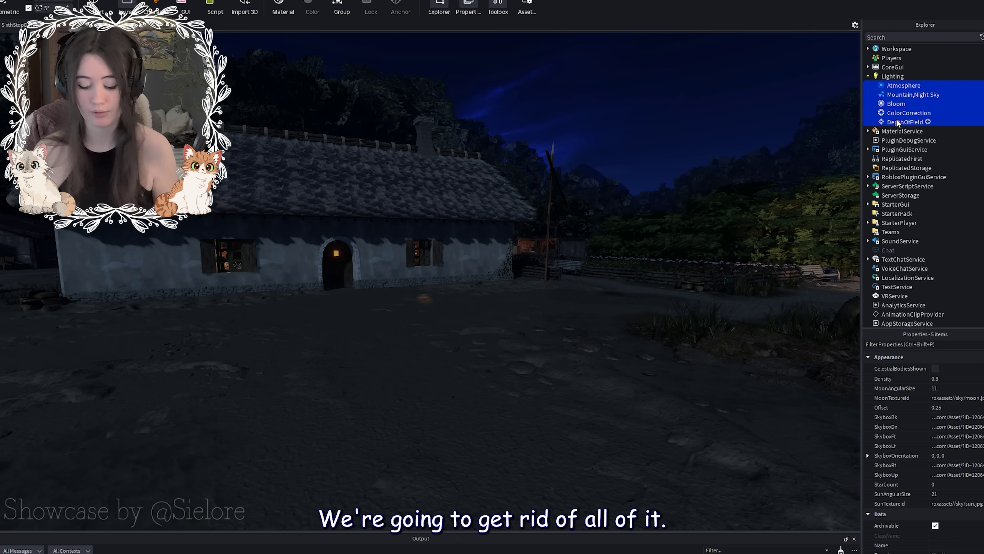
key(Delete)
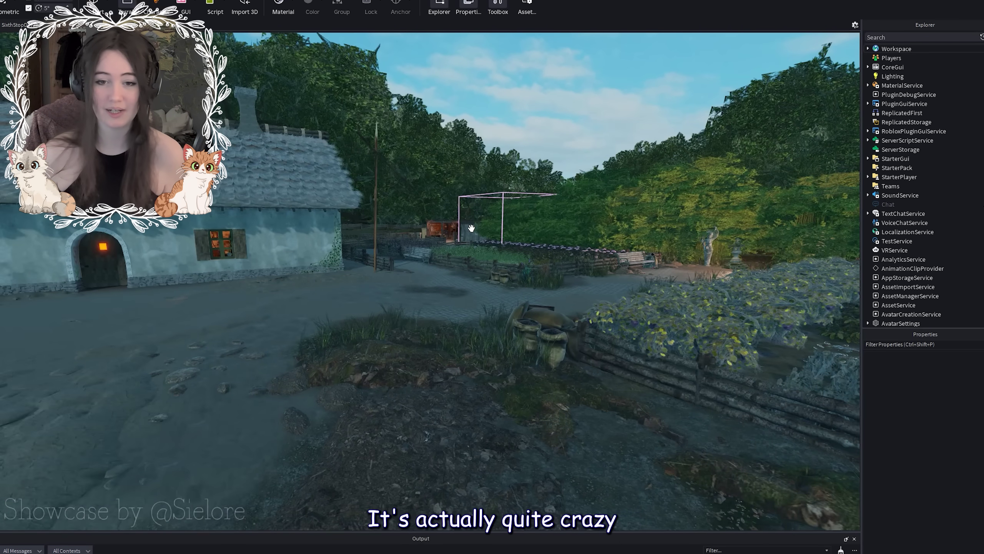
key(a)
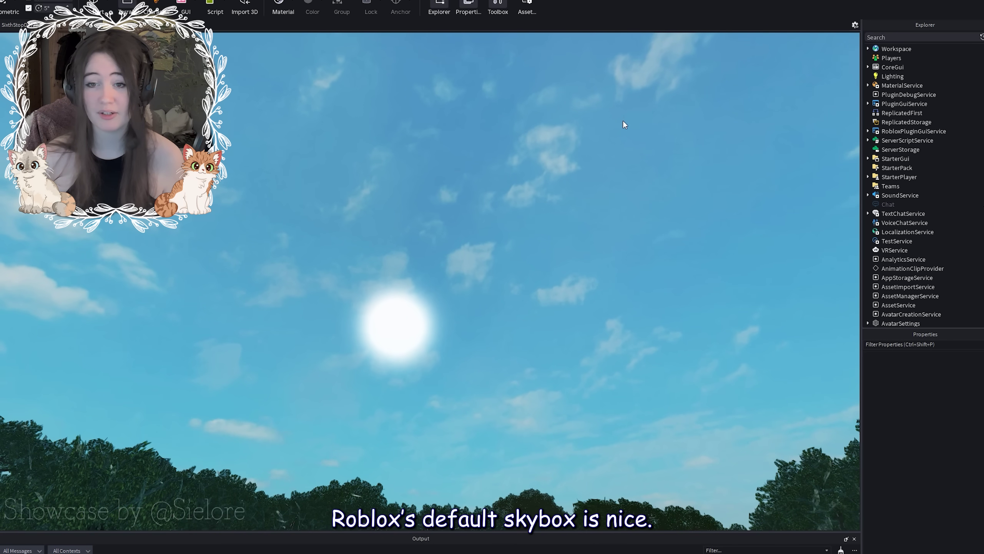
Turn the view from the default daylight sky down to the swamp landscape
right_drag(623, 124, 487, 223)
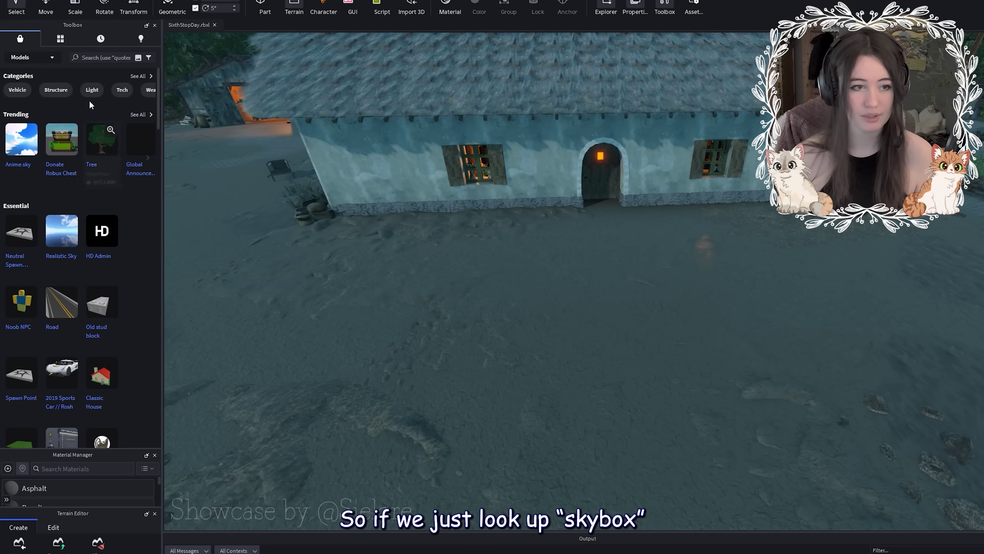
Search the Toolbox for 'skybox' and insert a sunset skybox under Lighting
click(90, 59)
text(skybox)
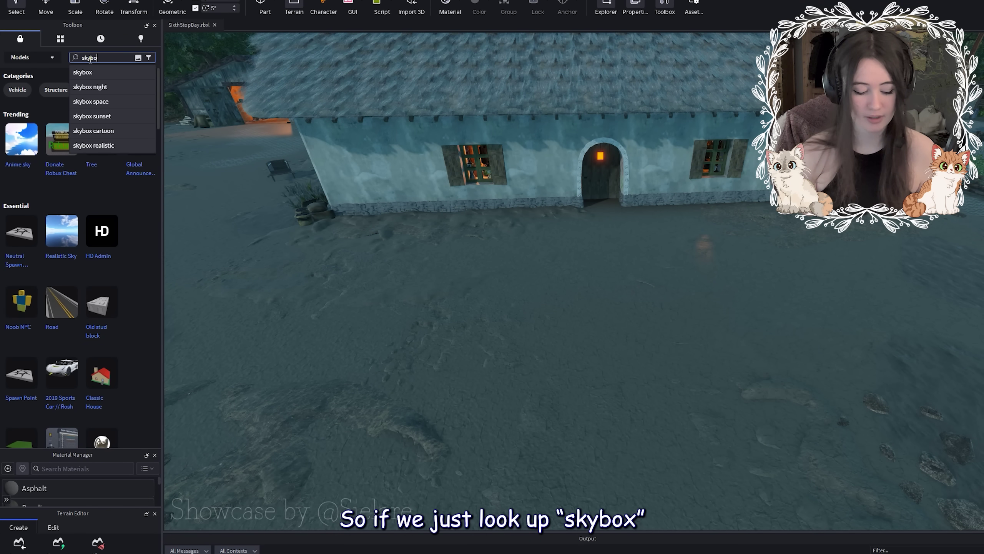
key(Return)
drag(162, 112, 185, 111)
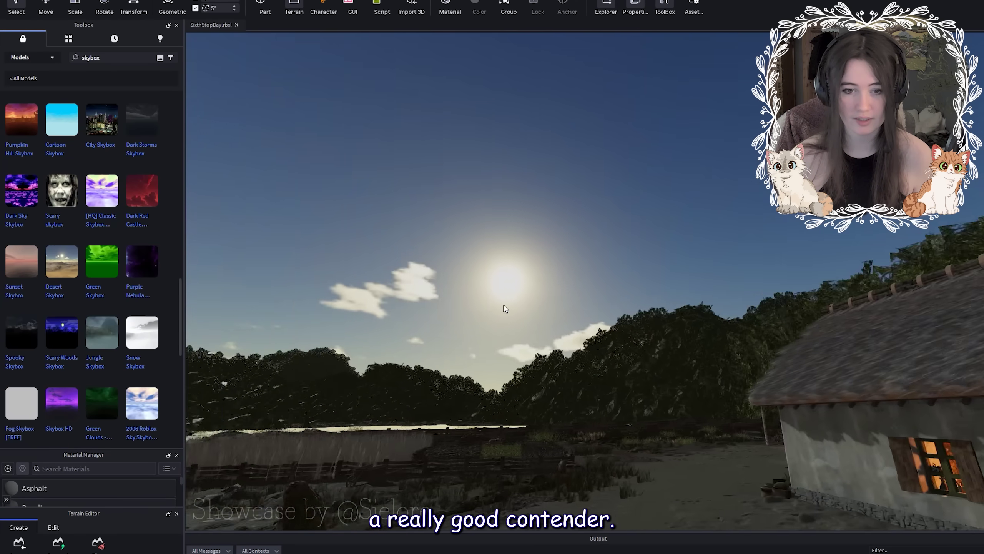
right_drag(503, 305, 509, 305)
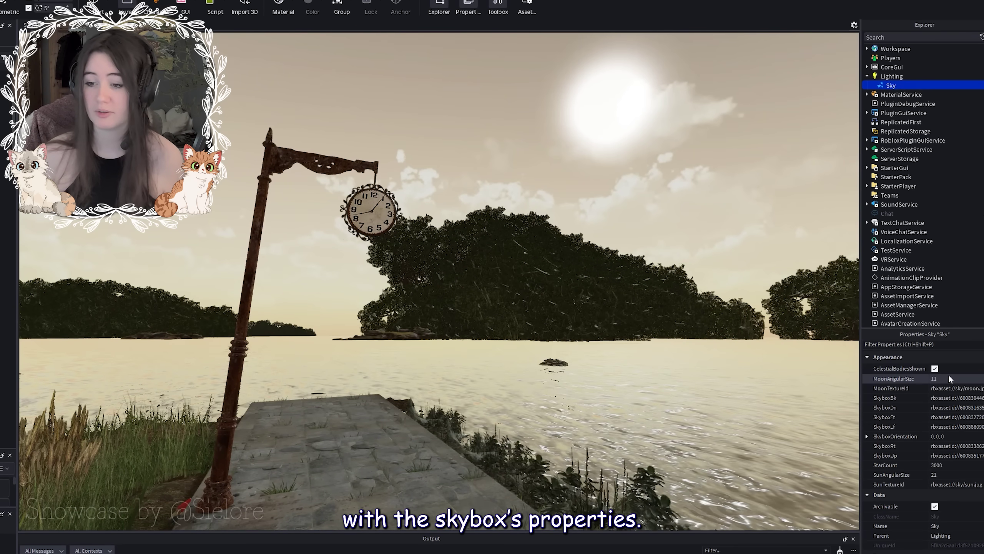
click(946, 370)
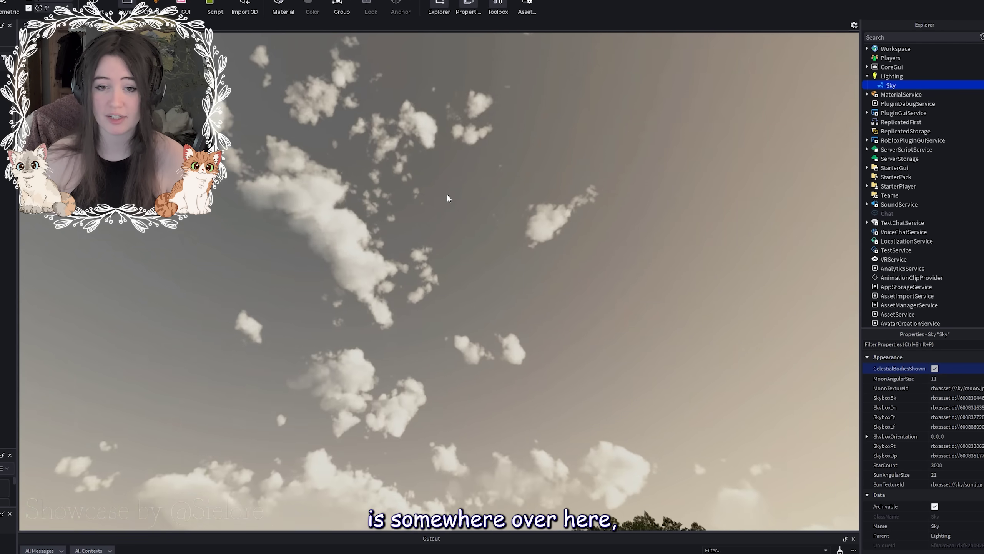
right_drag(447, 194, 563, 308)
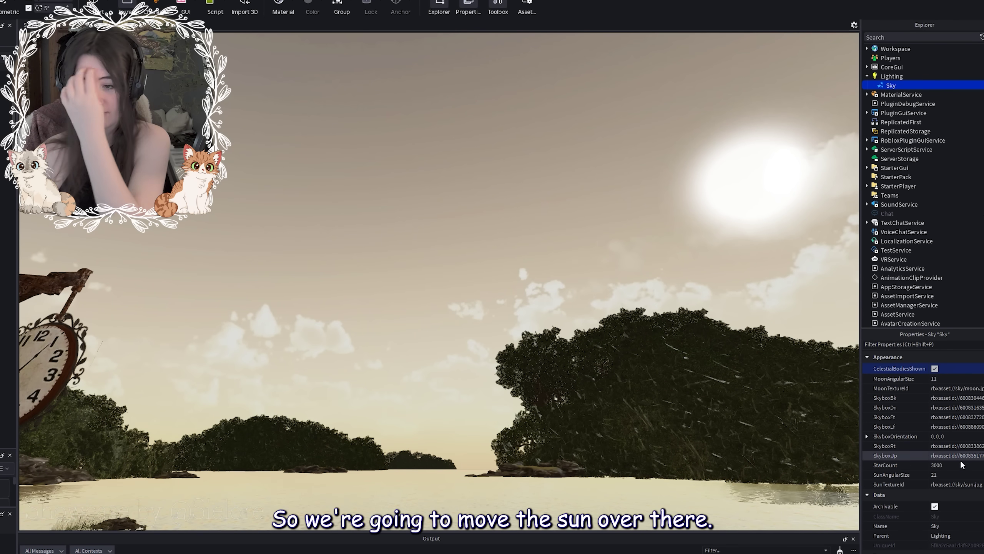
Set Lighting GeographicLatitude to 25 and ClockTime to about 16.6 (16:36)
key(Up)
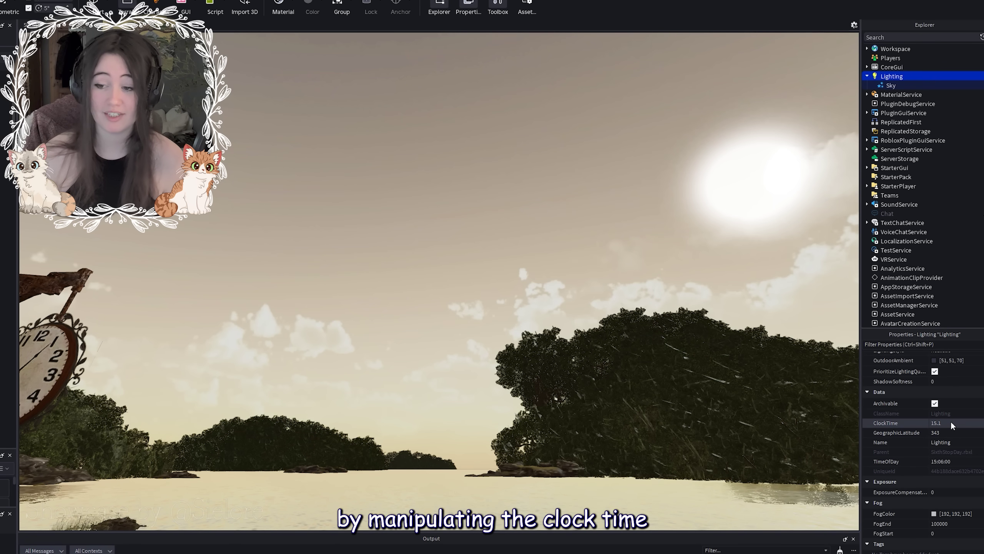
click(949, 433)
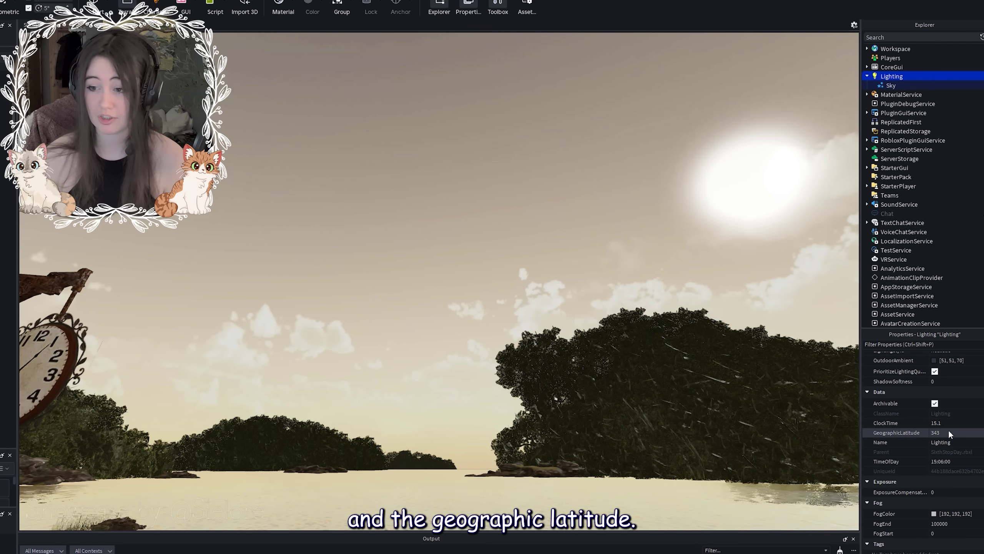
text(330)
drag(982, 433, 967, 438)
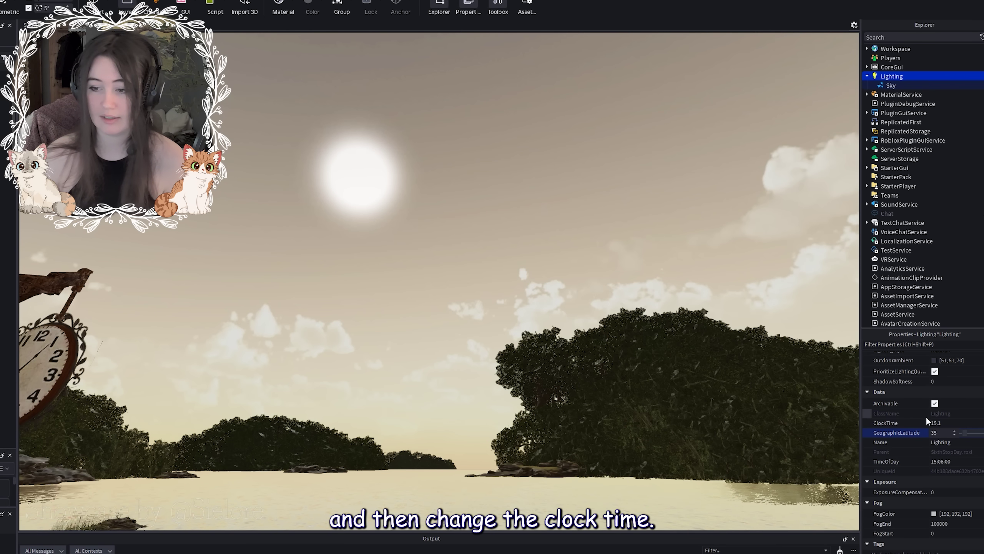
drag(979, 428, 963, 434)
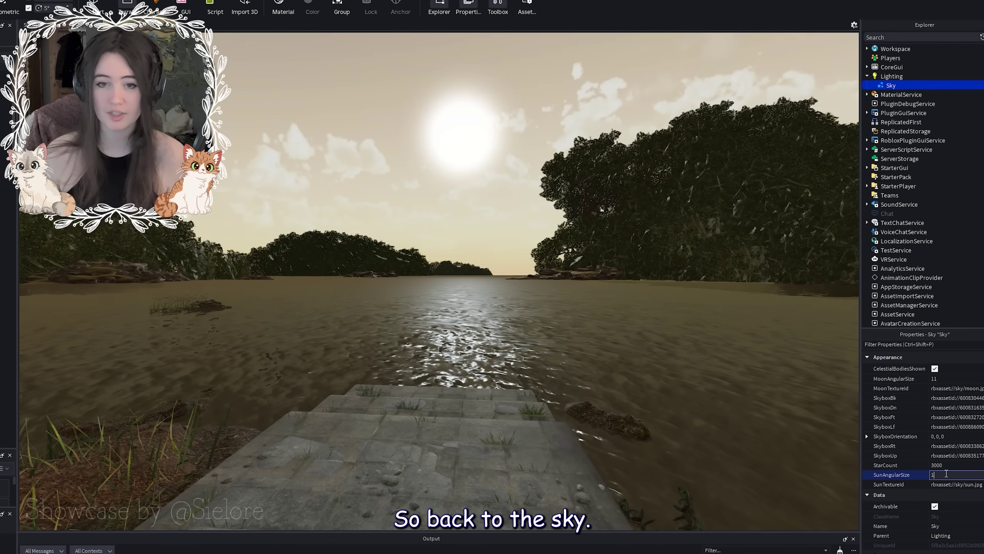
text(10)
Set the Sky's SunAngularSize to 10
key(Return)
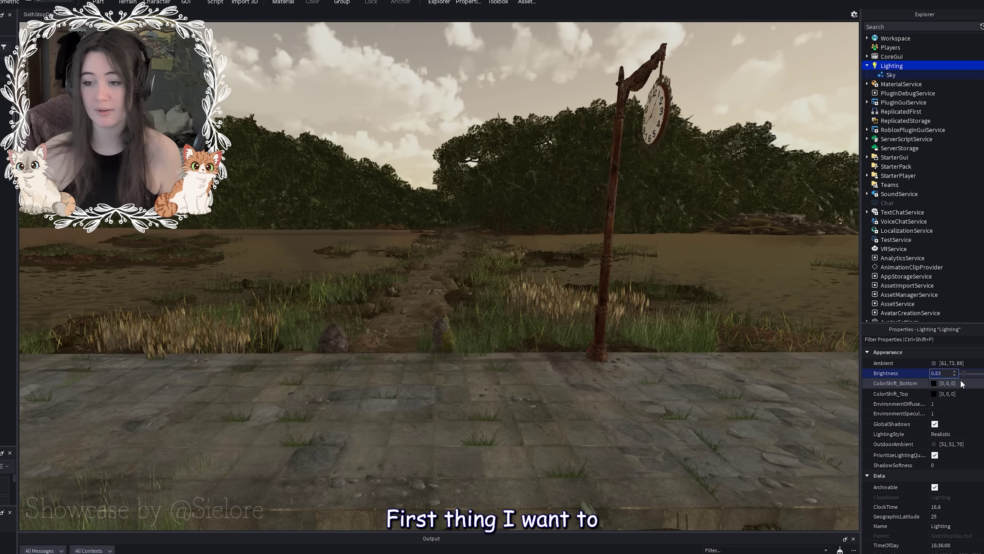
Raise Lighting Brightness from 0 to about 5 and choose a warm brown Ambient colour
click(961, 375)
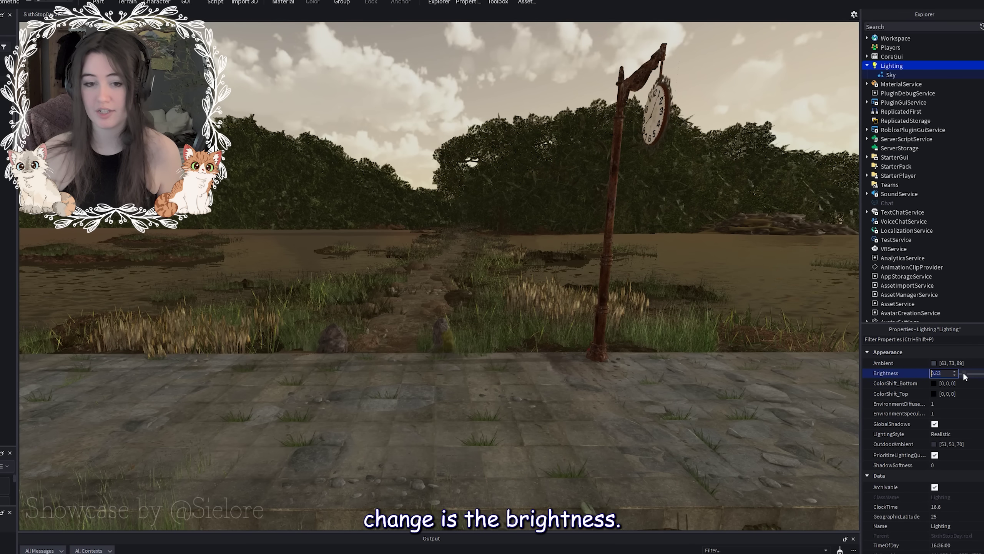
text(0)
key(Return)
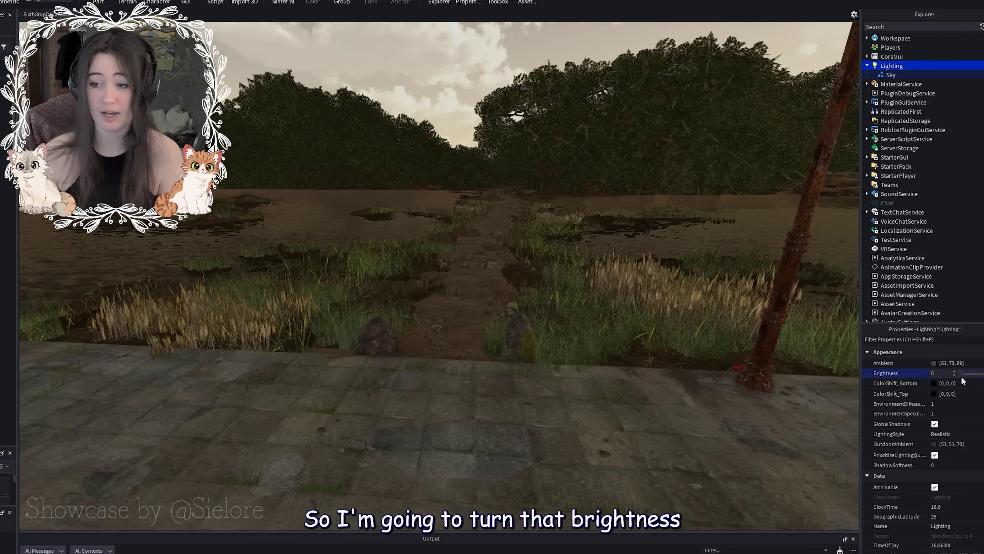
drag(962, 376, 977, 375)
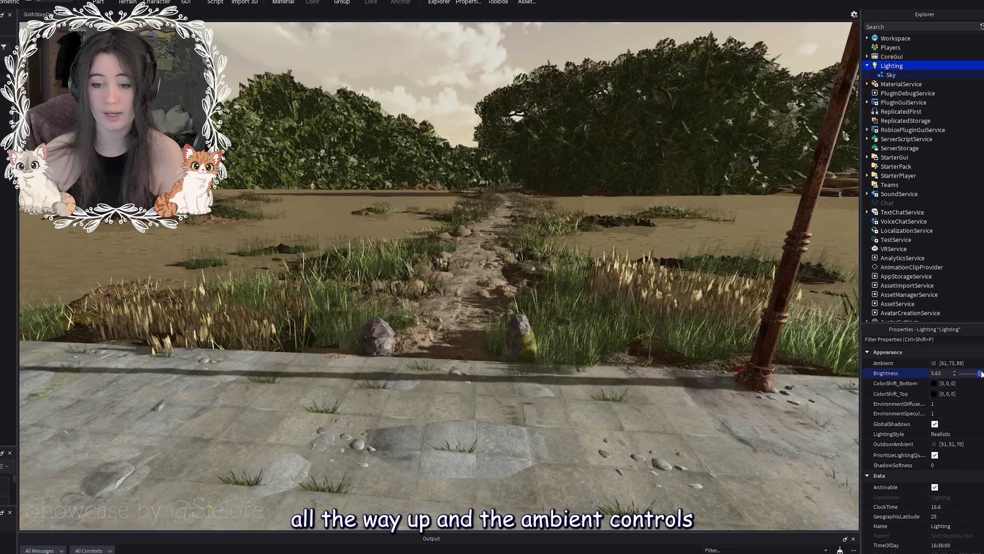
click(832, 154)
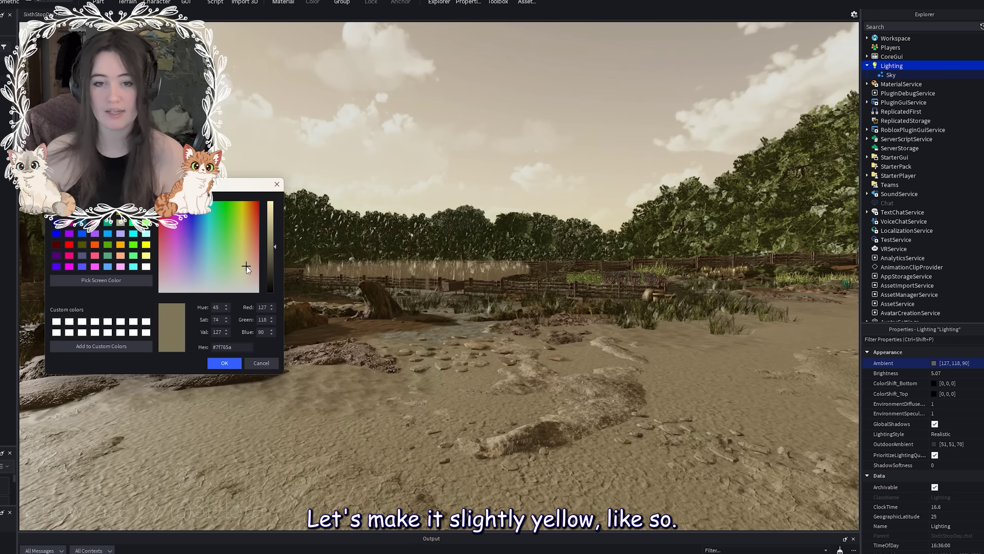
click(249, 265)
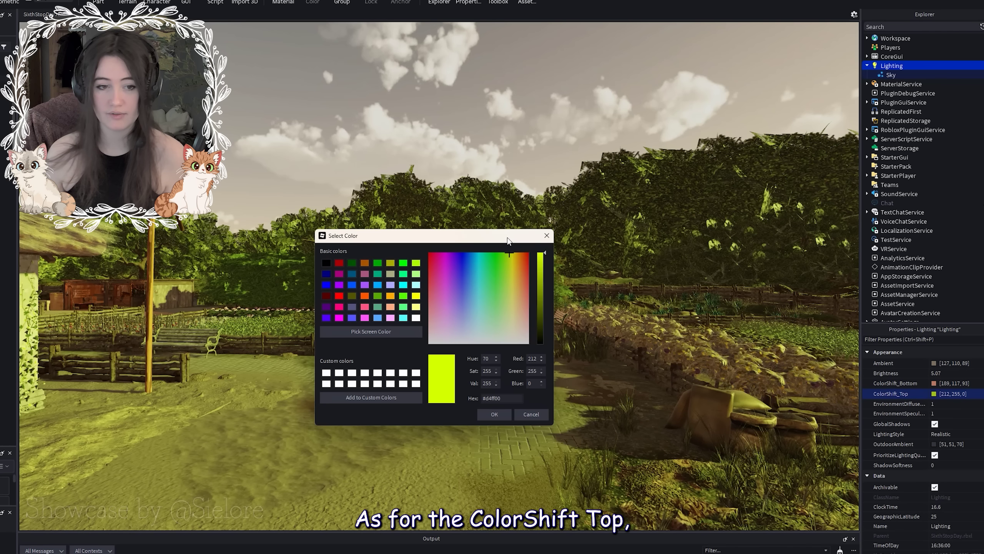
Set ColorShift_Top to pale yellow and shift Ambient to a cool blue-grey
click(514, 264)
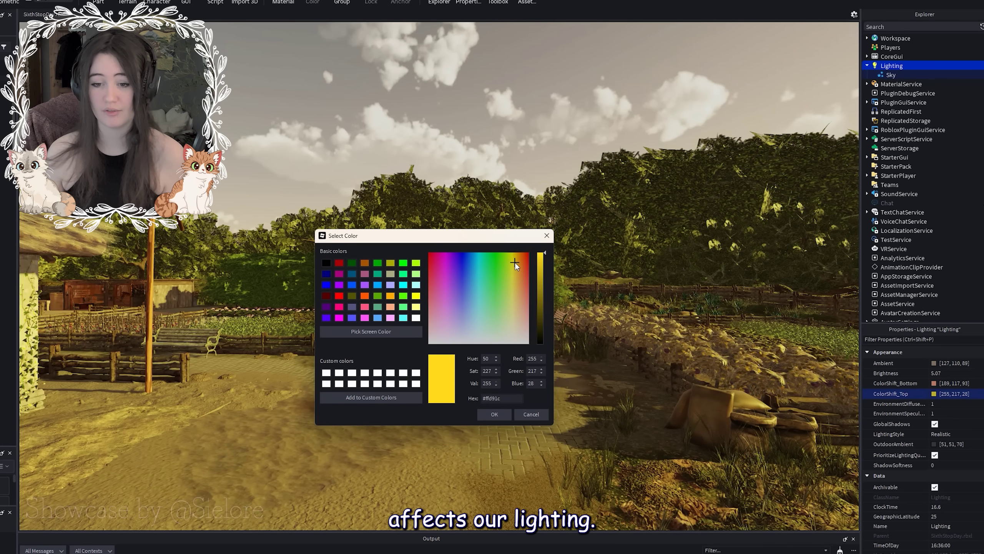
drag(515, 264, 514, 310)
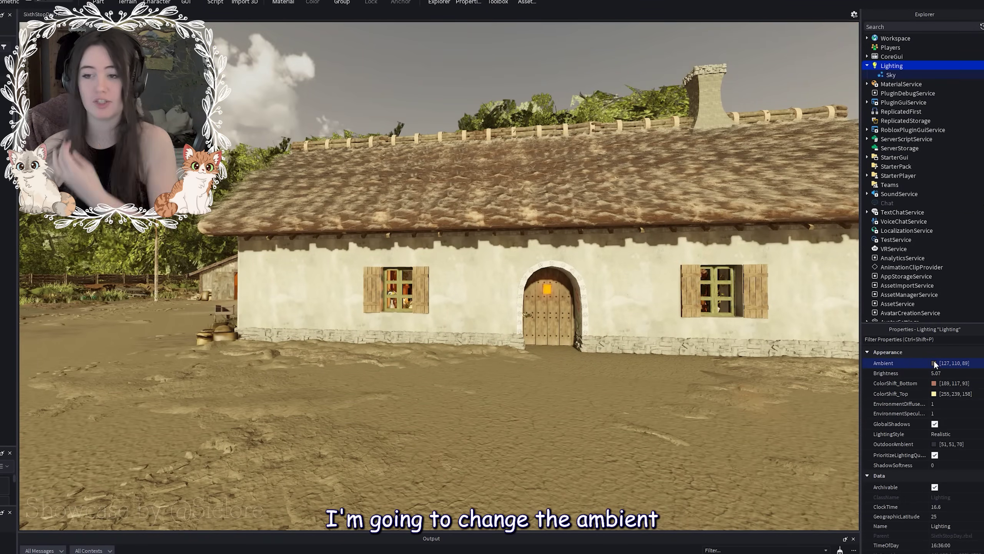
click(934, 362)
drag(451, 185, 179, 208)
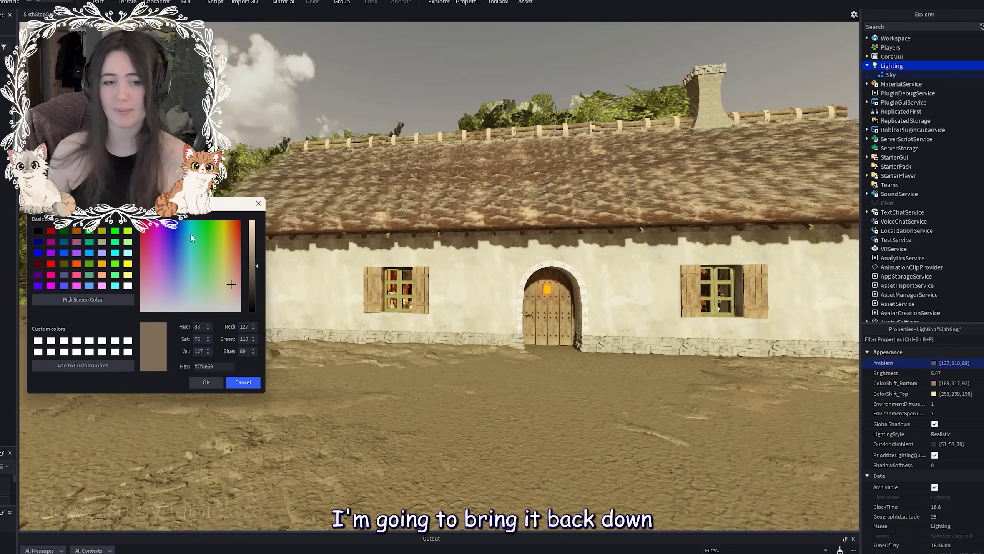
mouse_move(221, 290)
mouse_down()
mouse_move(174, 296)
mouse_move(181, 290)
mouse_up()
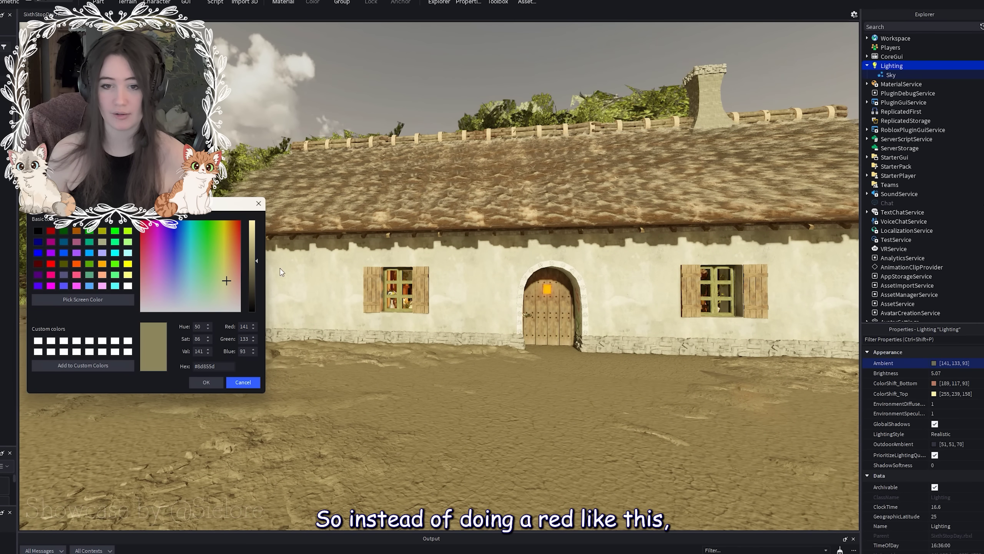
drag(190, 282, 181, 285)
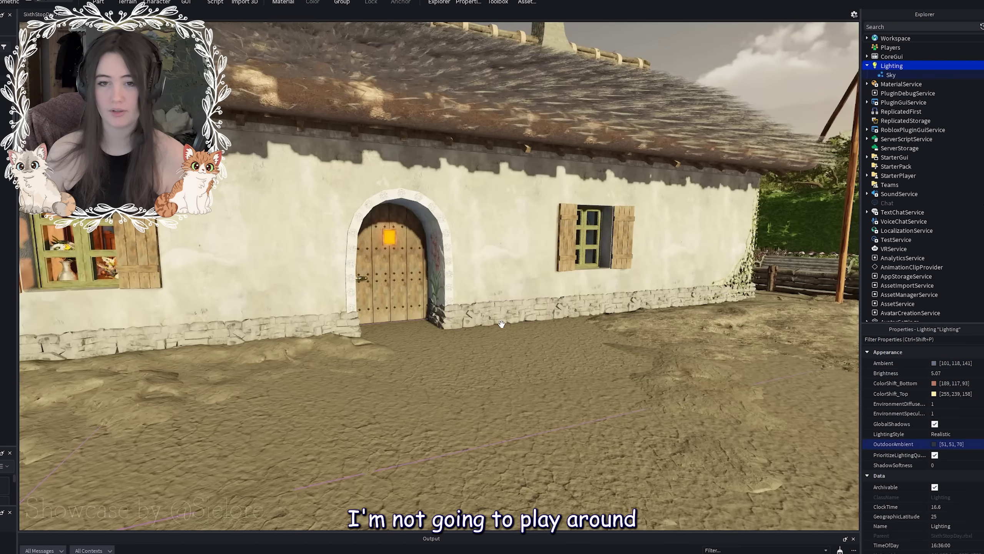
right_drag(501, 337, 500, 337)
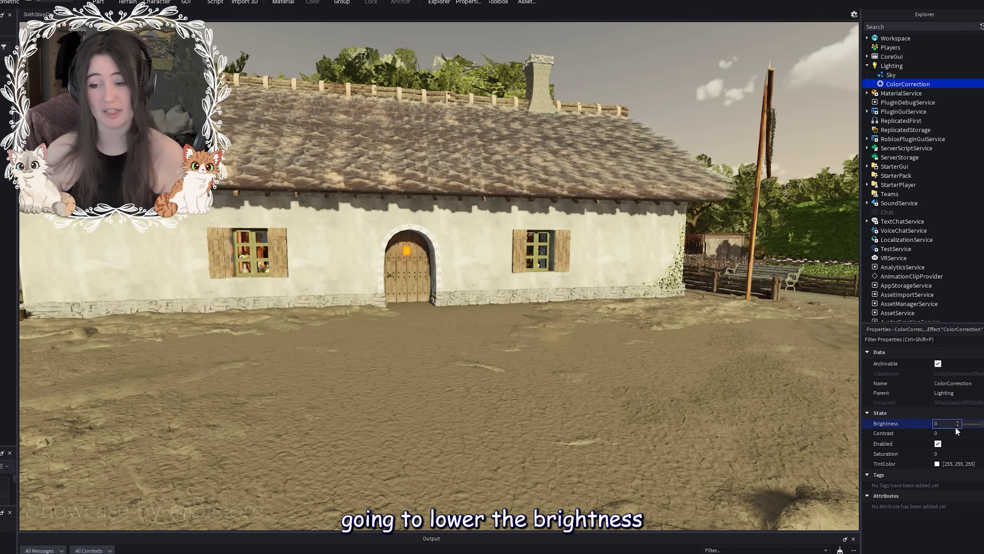
Set the ColorCorrection Brightness to -0.03 and Contrast to 0.01
click(958, 426)
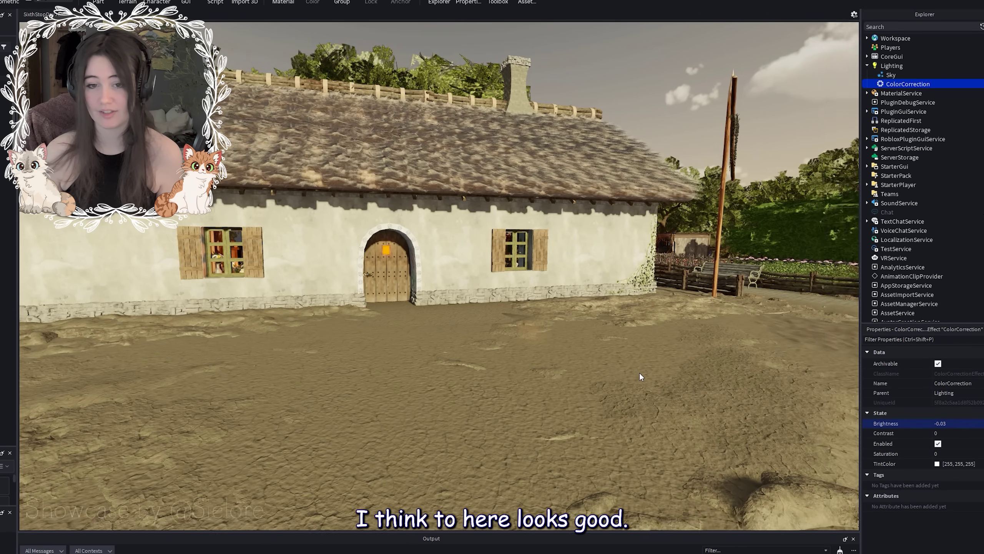
click(957, 431)
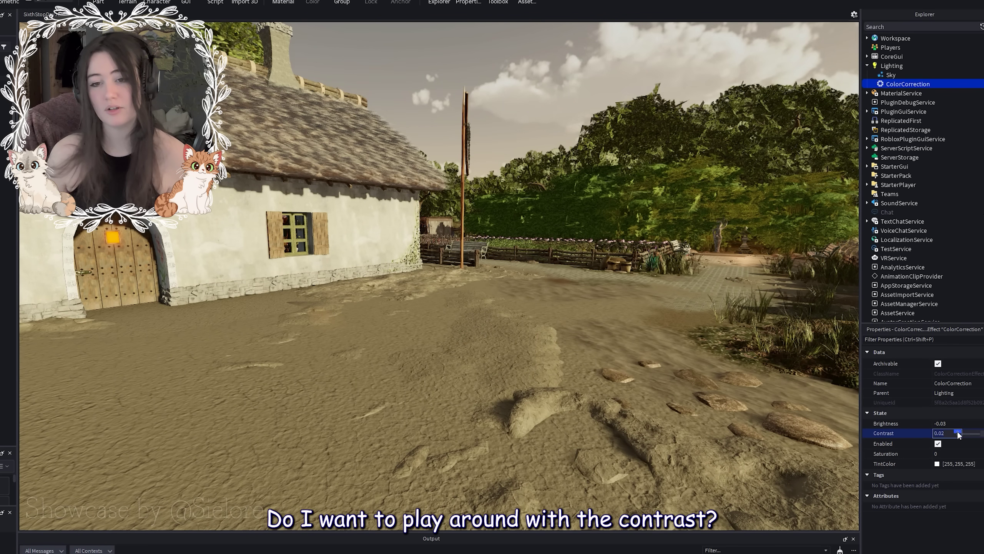
click(958, 433)
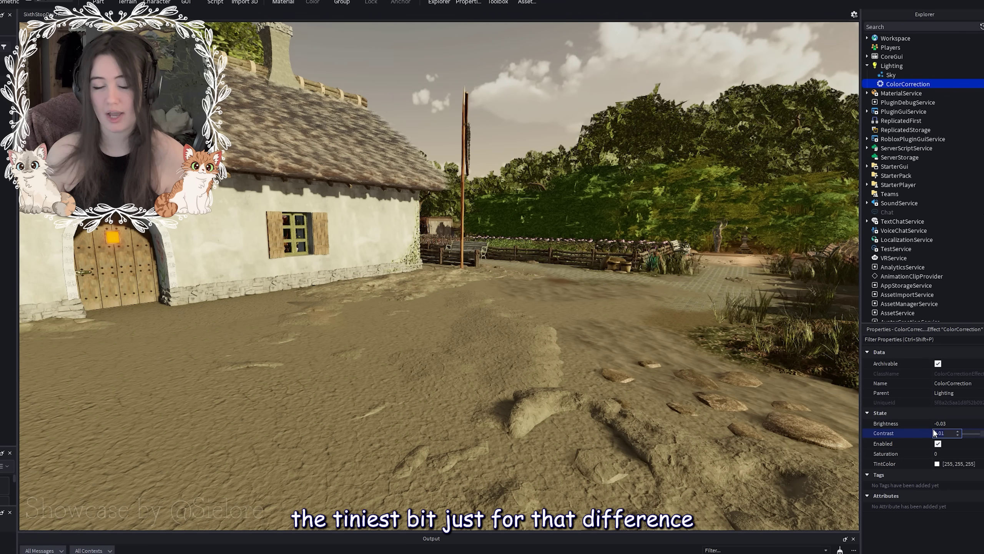
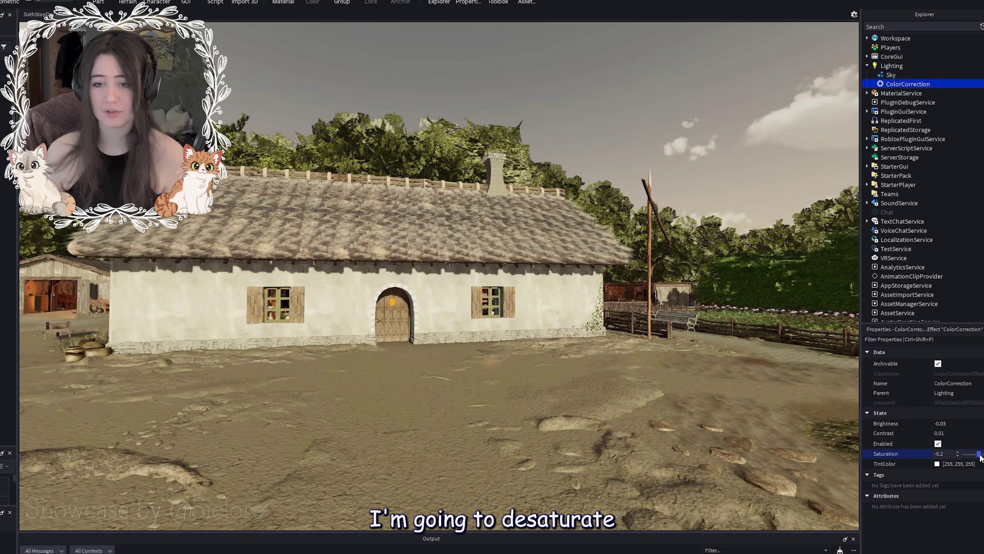
Lower ColorCorrection saturation to -0.2 and set its tint to warm cream (255, 244, 219)
drag(980, 456, 977, 457)
right_drag(538, 308, 481, 247)
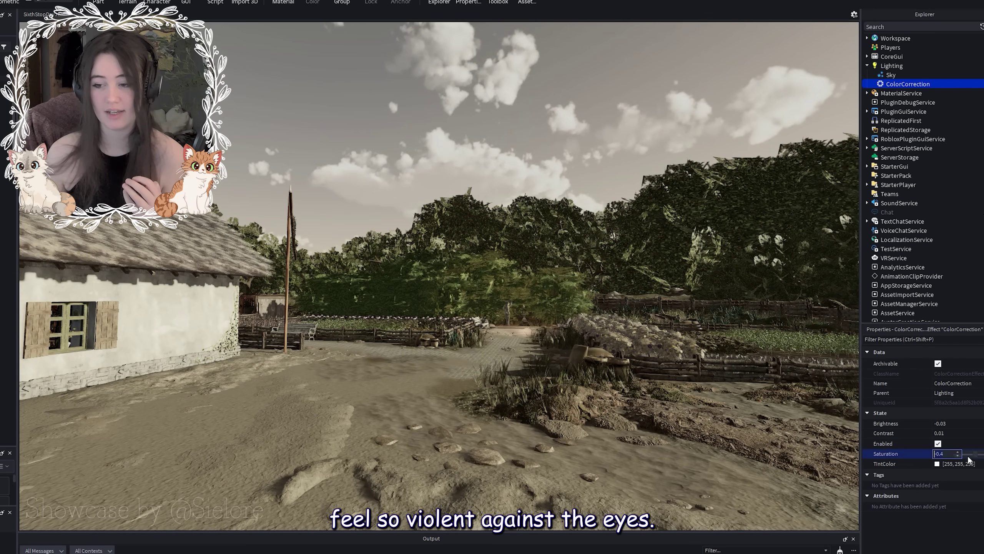
click(960, 464)
drag(420, 190, 308, 191)
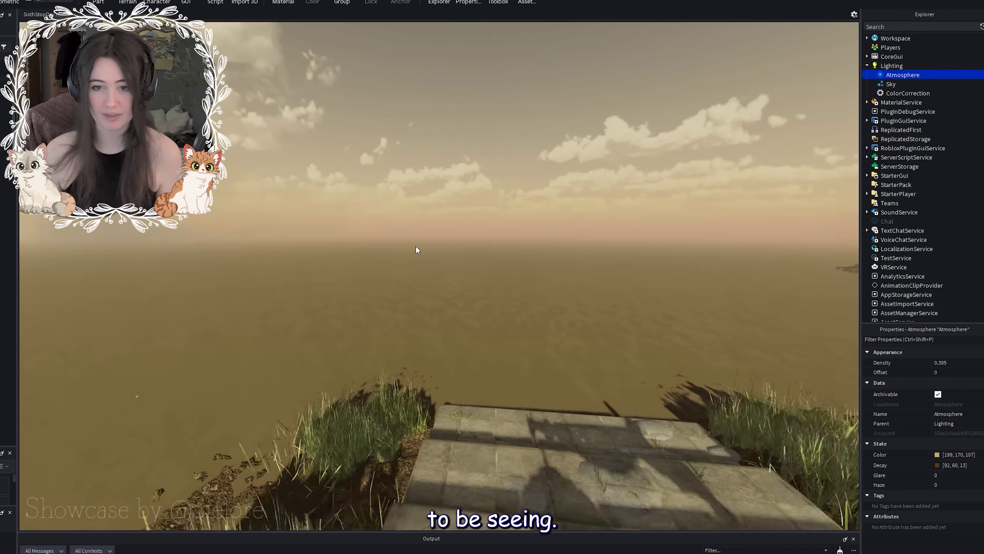
Thin the Atmosphere fog, lowering density to 0.333 and offset to 0.218
key(Delete)
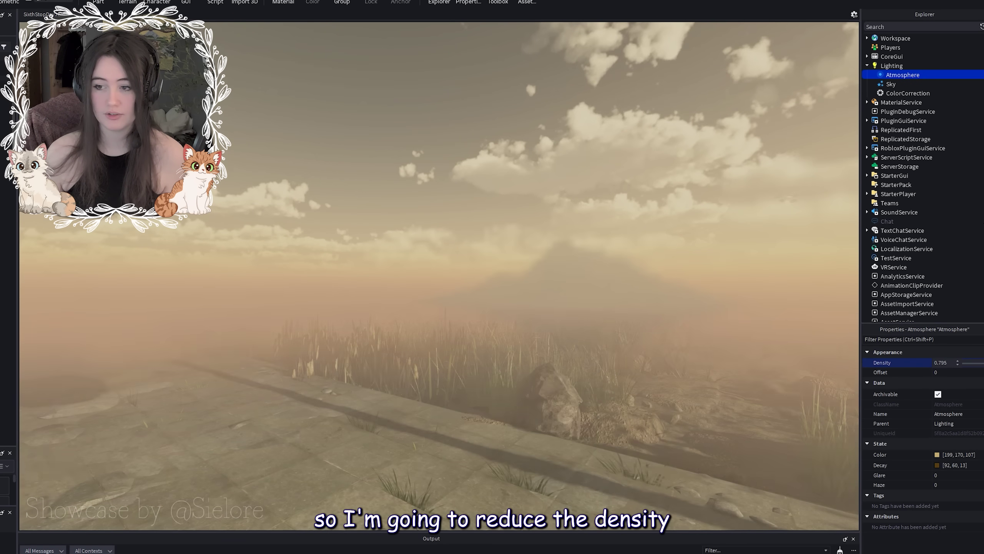
mouse_move(971, 363)
mouse_down()
mouse_move(980, 367)
mouse_move(826, 331)
mouse_up()
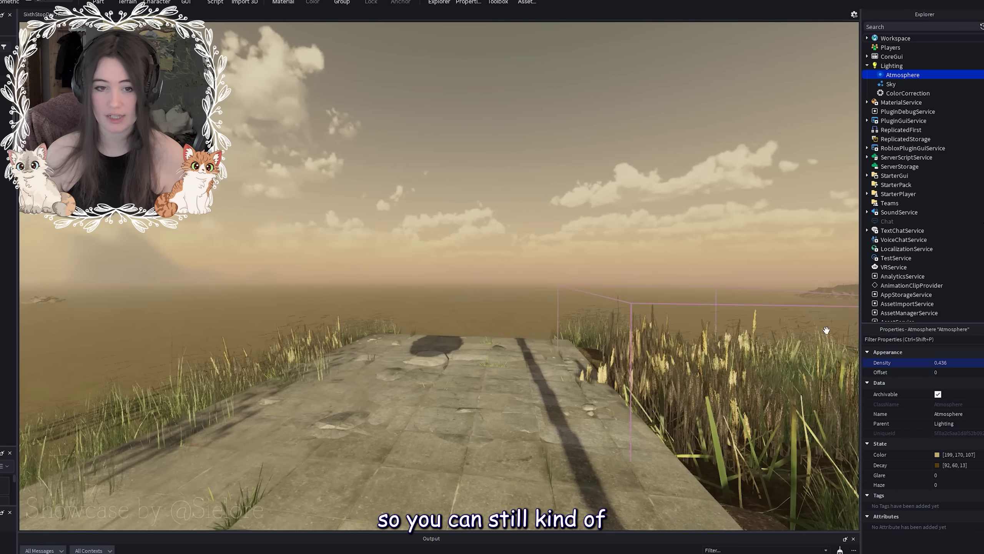
drag(981, 366, 980, 368)
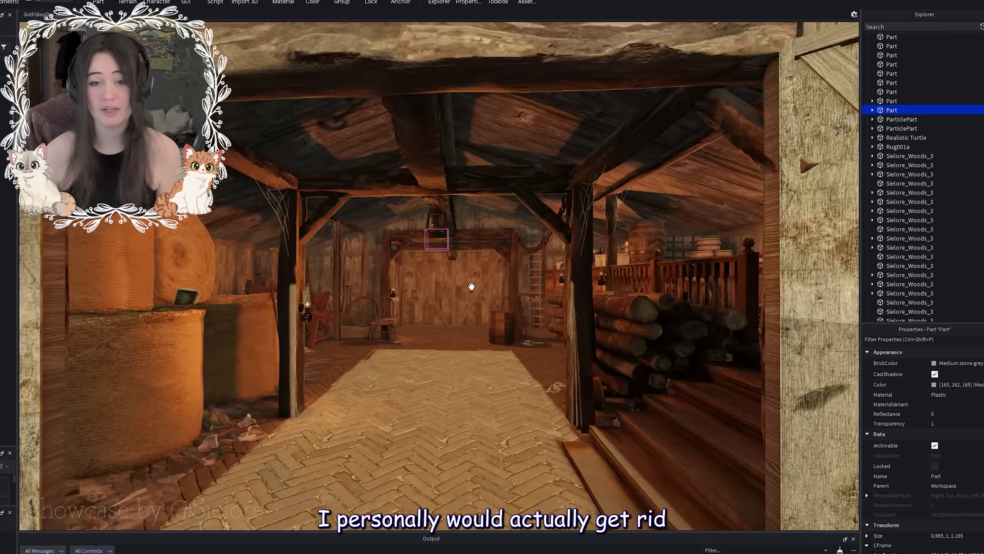
Delete the lamp part holding the PointLight inside the barn
key(Delete)
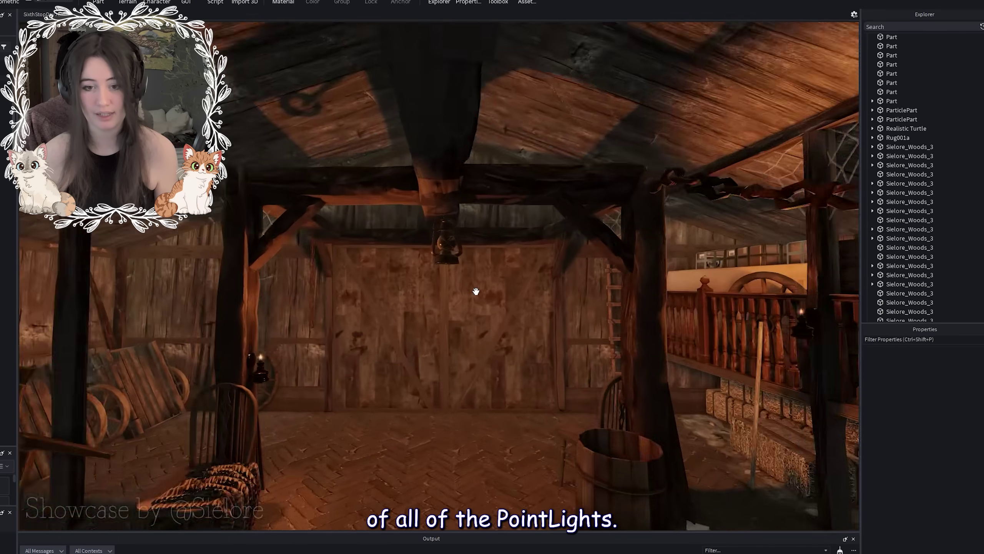